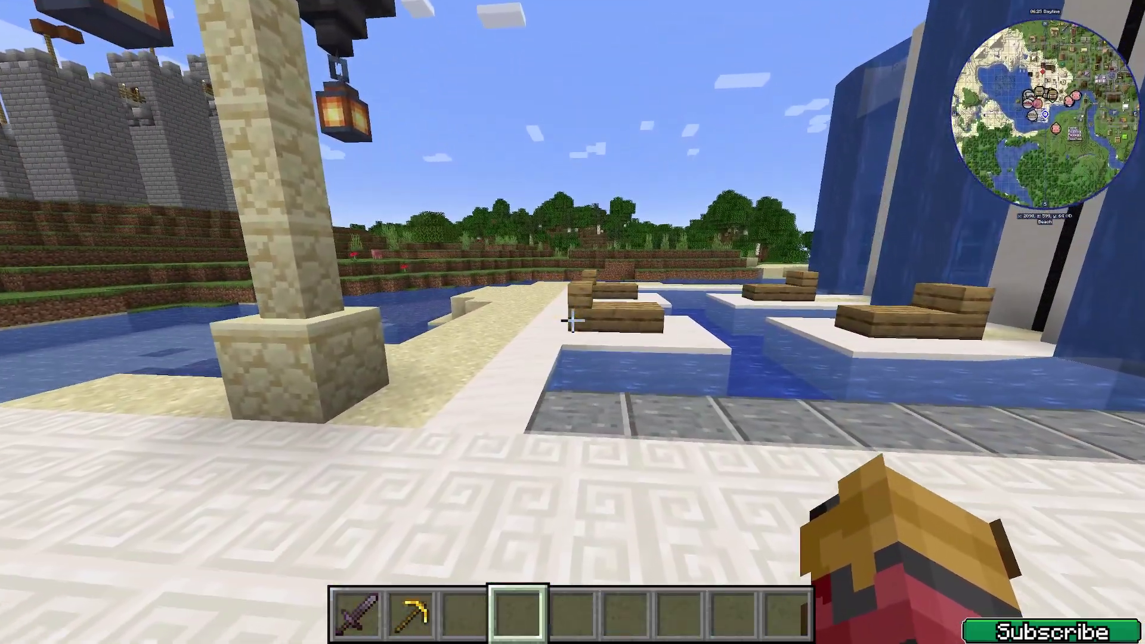
Step: Check the game's debug information, then view and close JourneyMap's full-screen map
key("F3")
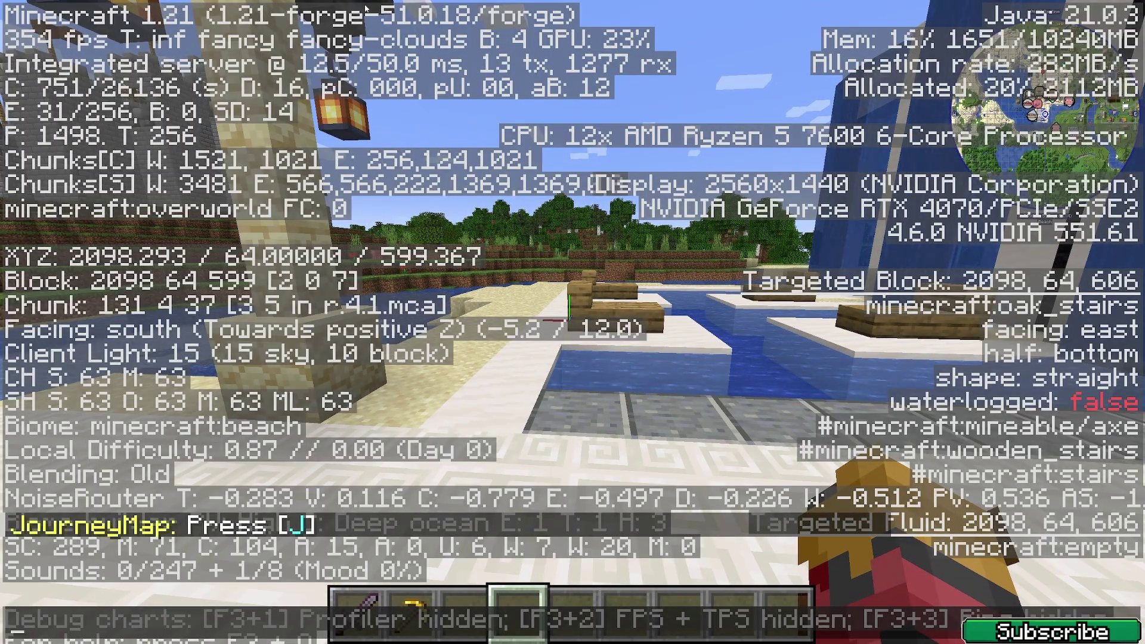
key("Escape")
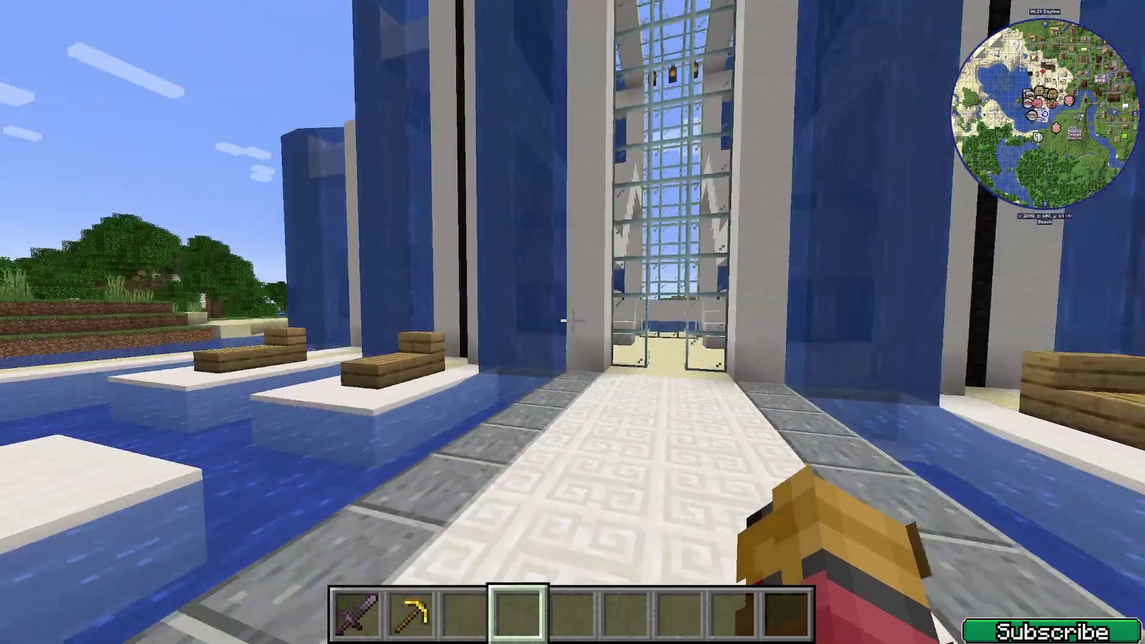
key("j")
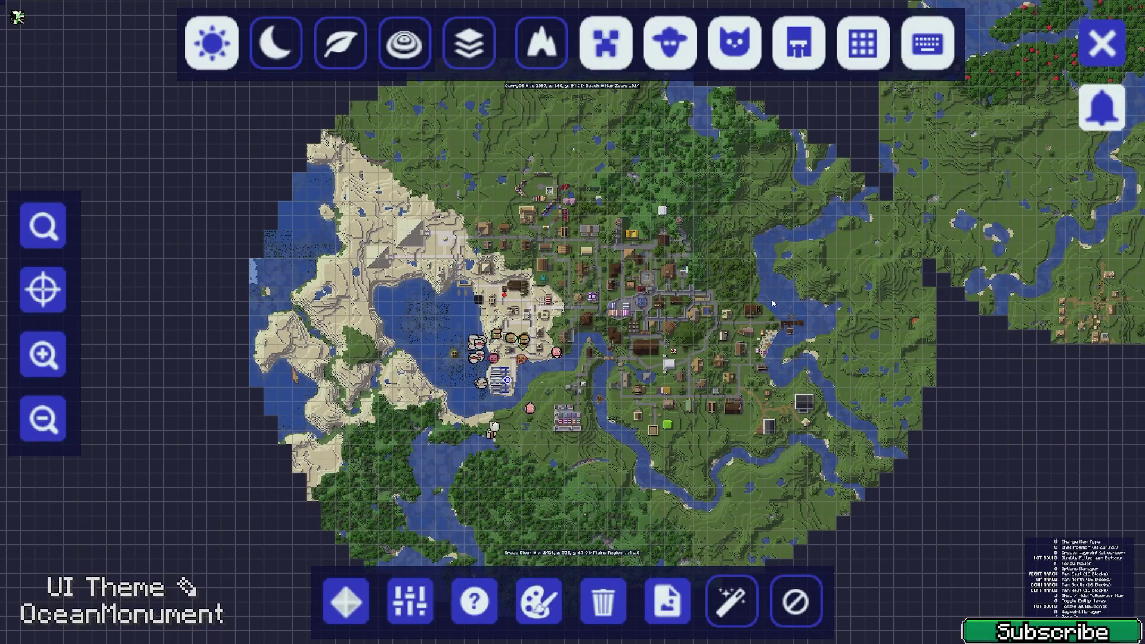
key("j")
key("w")
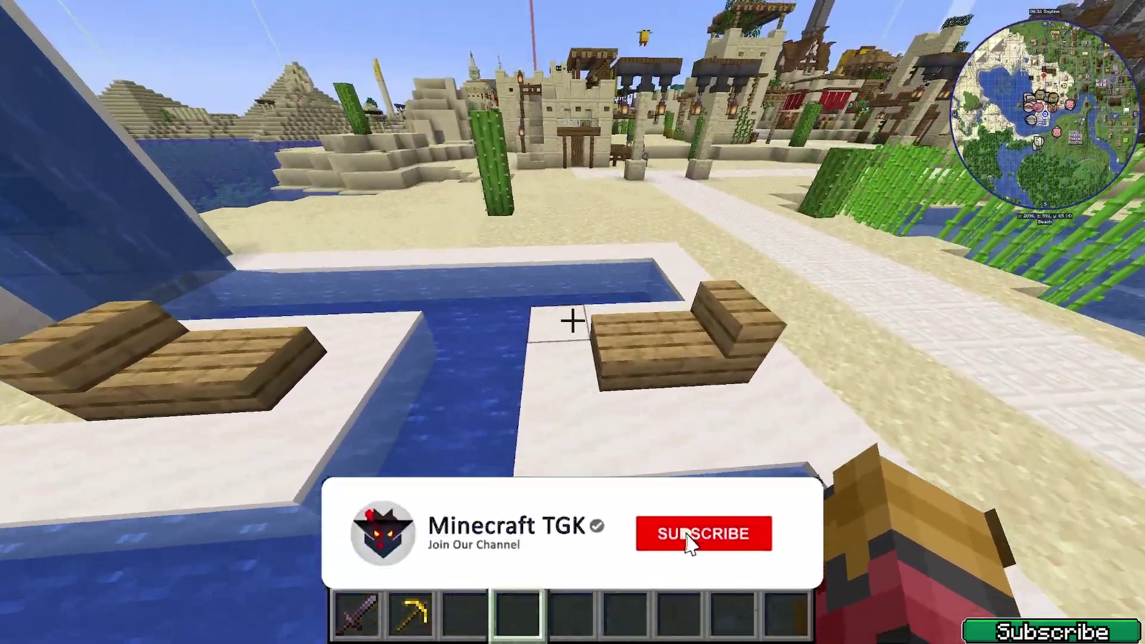
key("w")
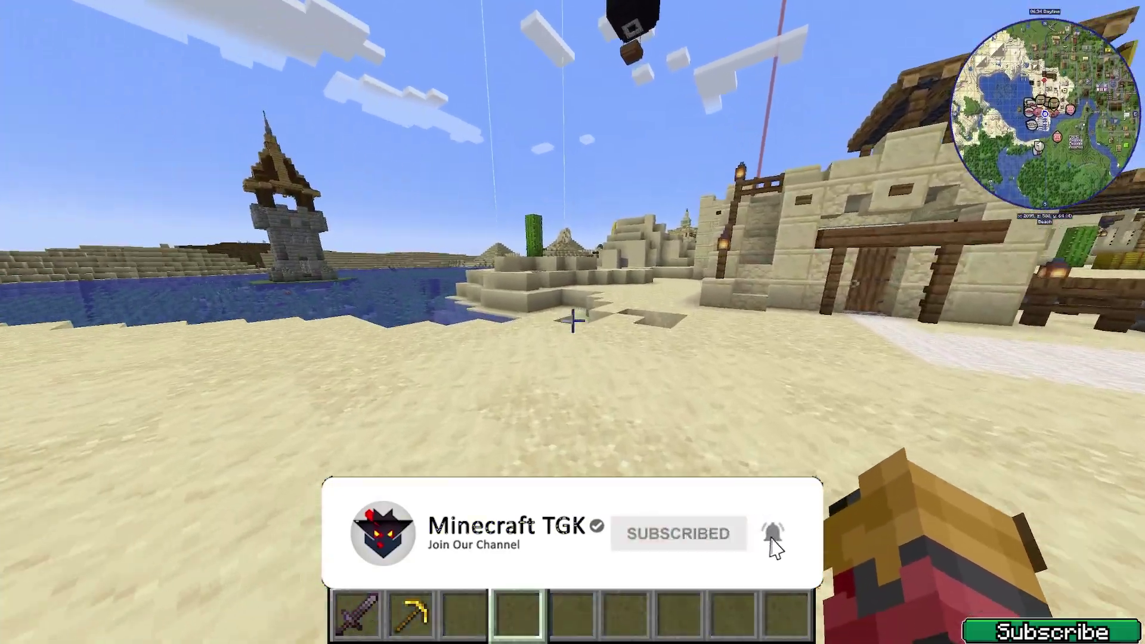
key("w")
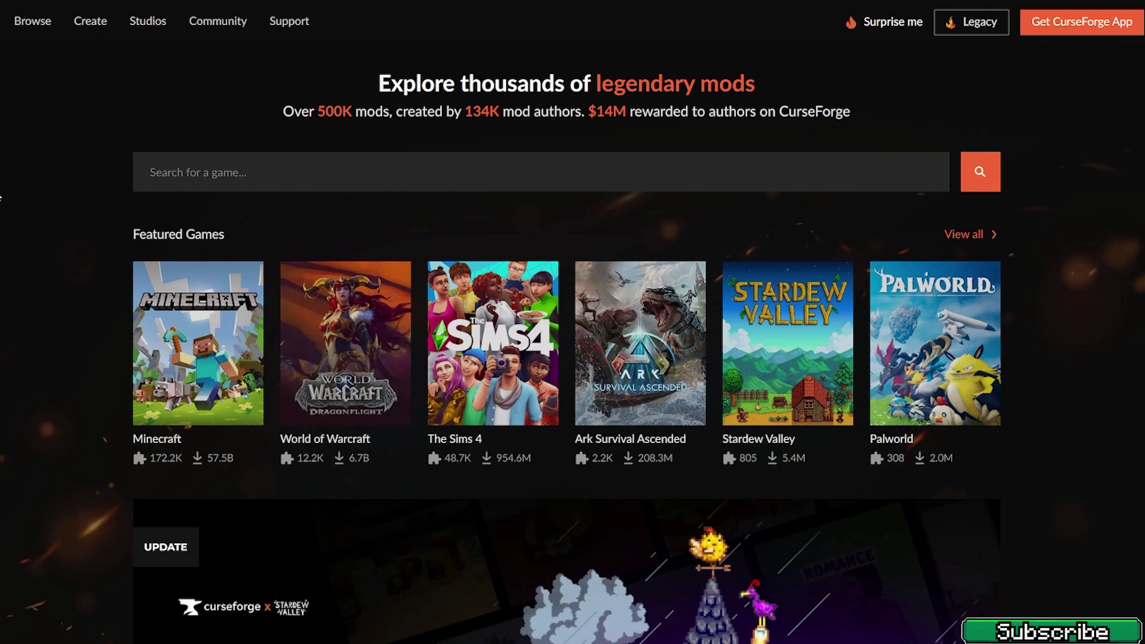
Step: On the CurseForge website, browse the Mods category for Minecraft and filter the list to the Forge mod loader
left_click(219, 348)
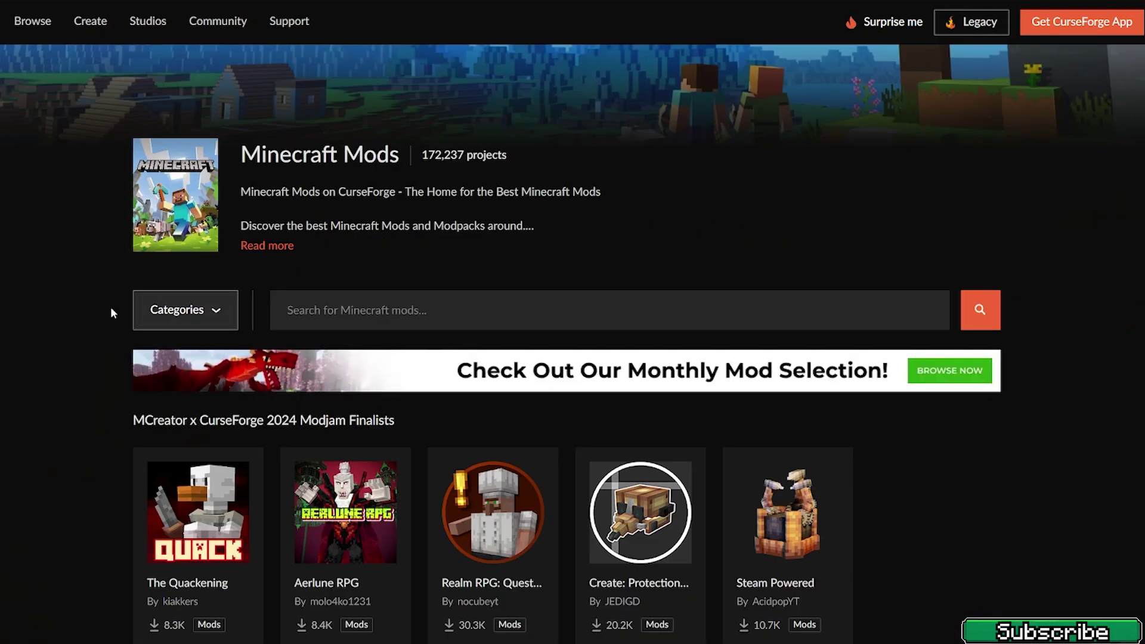
left_click(172, 313)
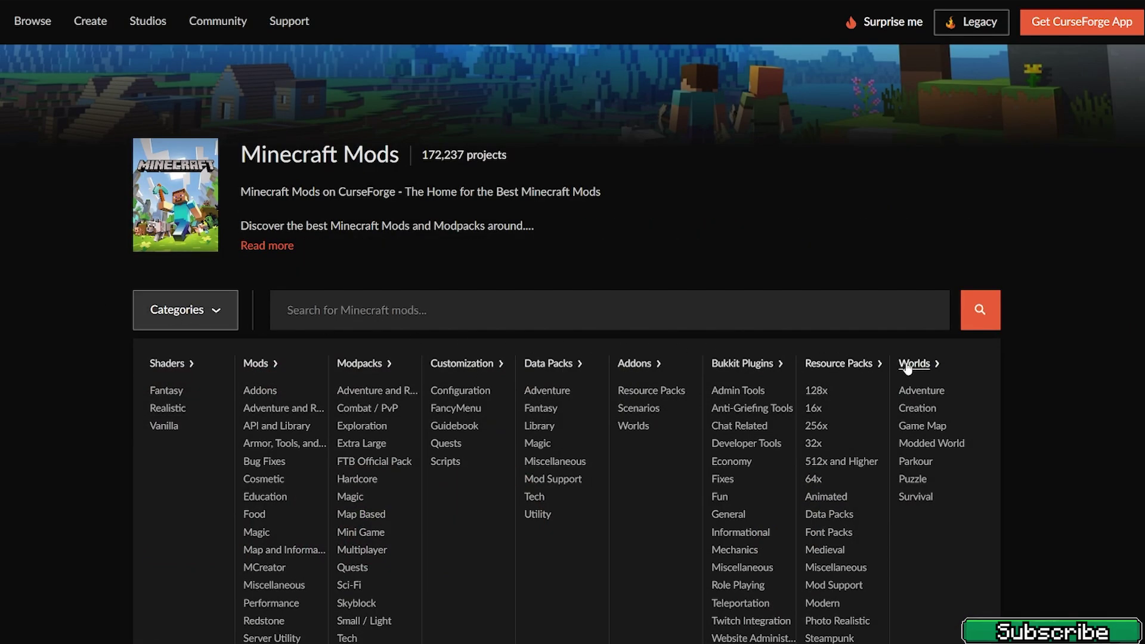
left_click(256, 364)
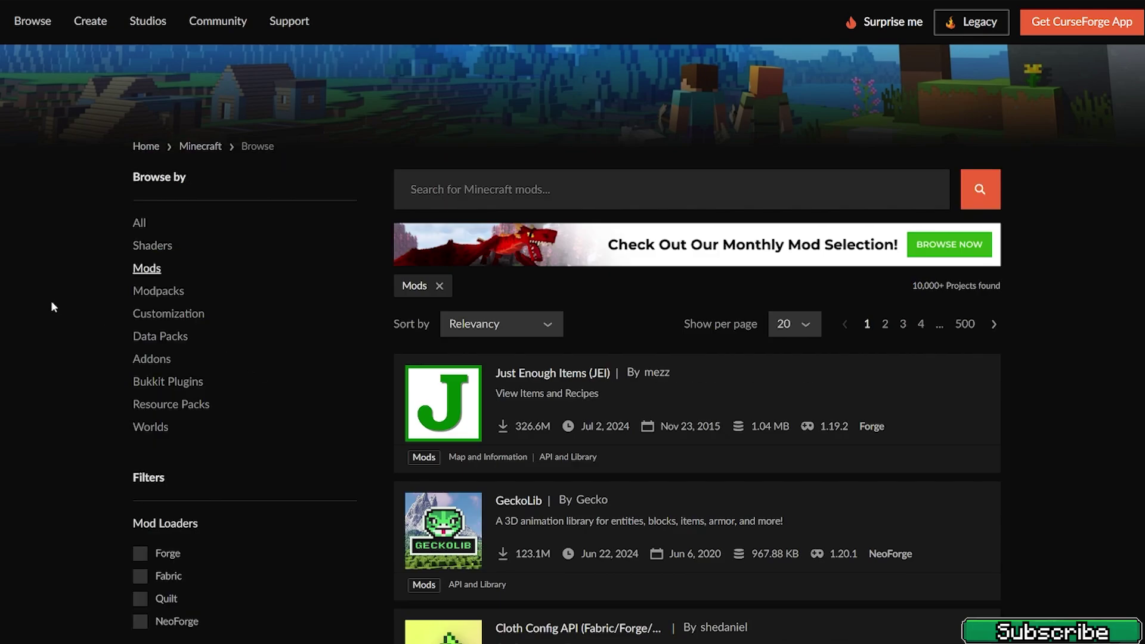
scroll(52, 302, "down", 3)
left_click(142, 343)
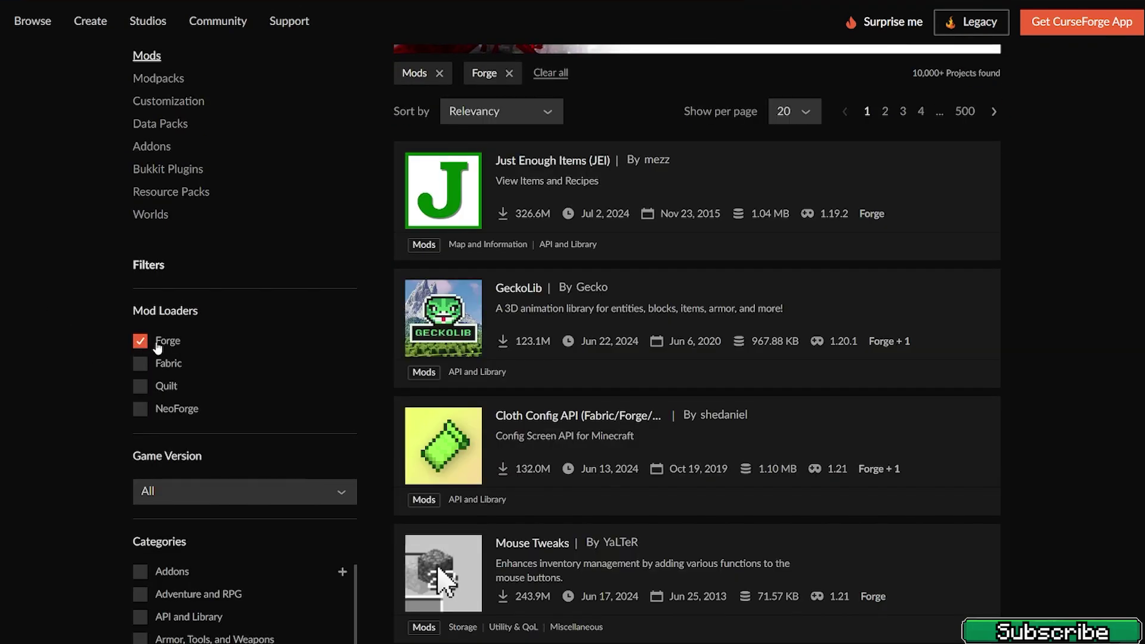
Step: Browse the Forge-filtered mod list and open the AppleSkin project page
scroll(179, 331, "up", 2)
scroll(370, 265, "down", 8)
scroll(371, 261, "down", 15)
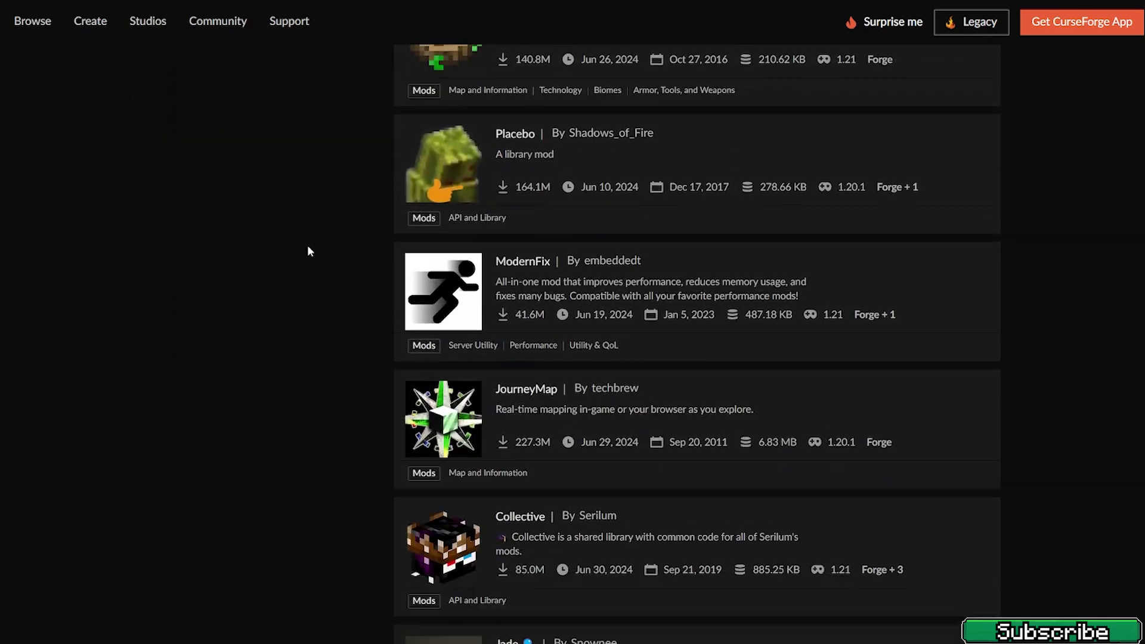
scroll(308, 247, "up", 10)
scroll(404, 286, "up", 10)
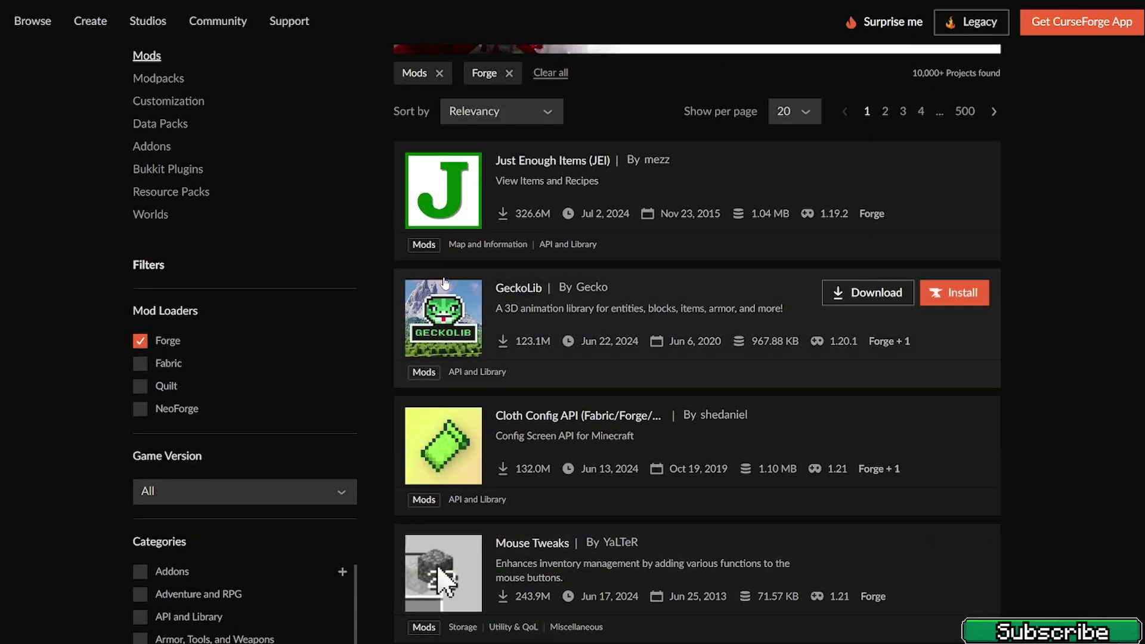
scroll(520, 257, "down", 12)
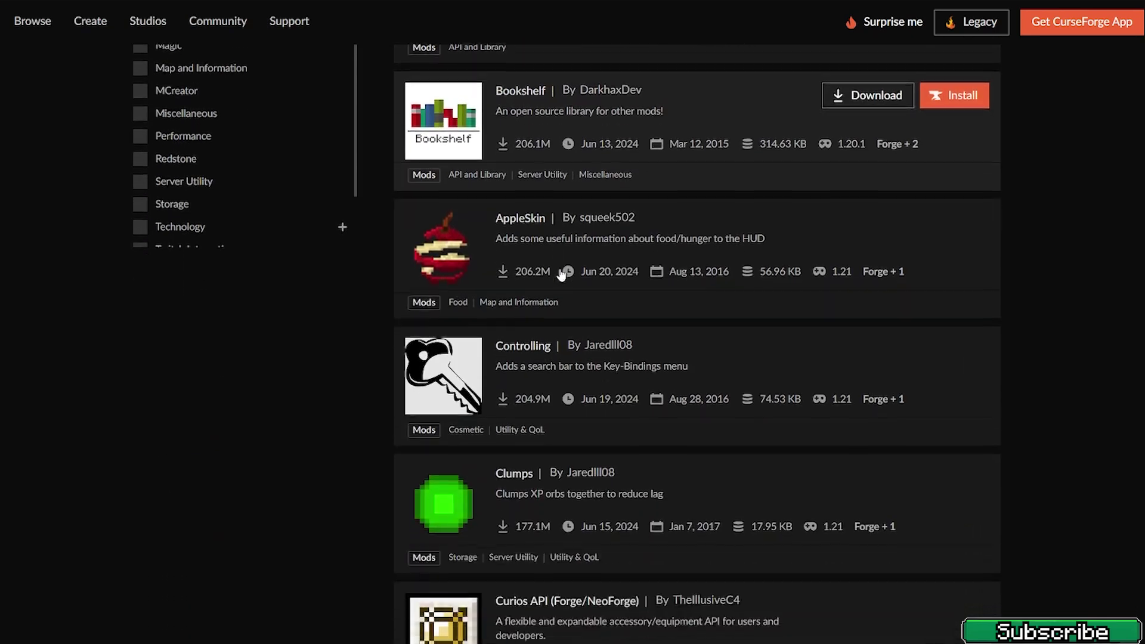
scroll(537, 304, "up", 4)
left_click(523, 293)
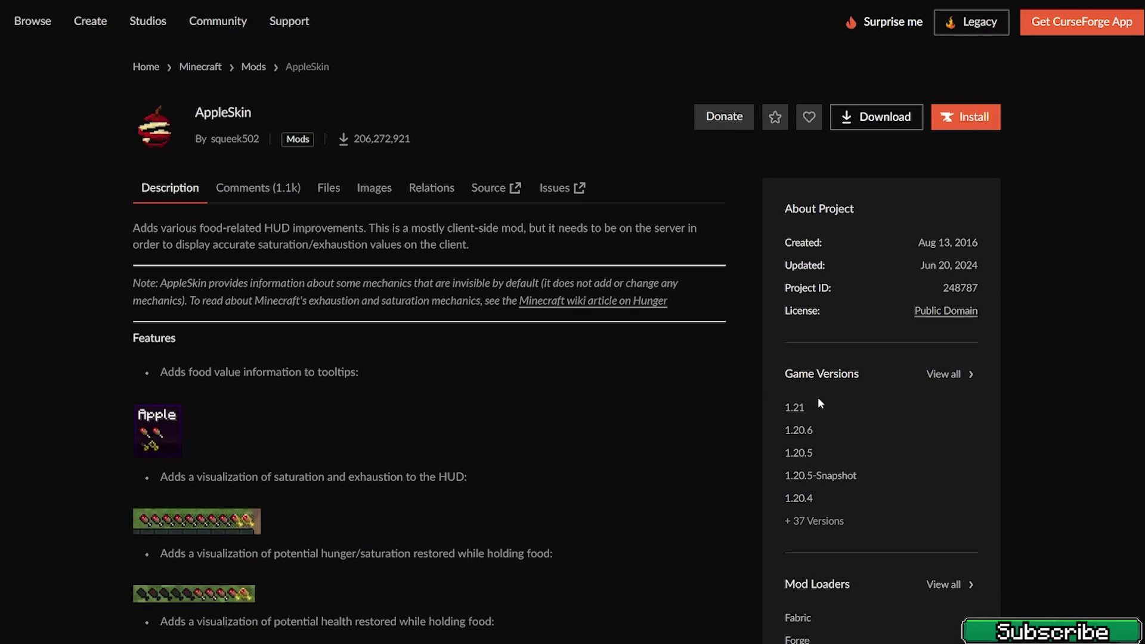
Step: List AppleSkin's files for game version 1.21 and examine which mod loaders they support
left_click(793, 408)
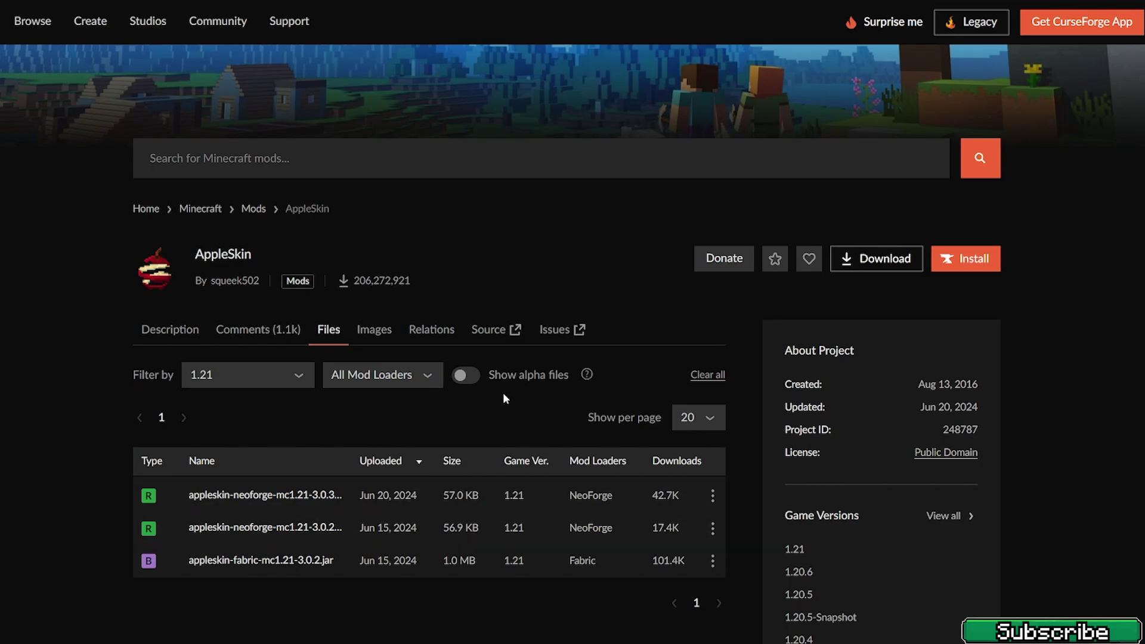
scroll(249, 447, "down", 1)
scroll(504, 478, "down", 2)
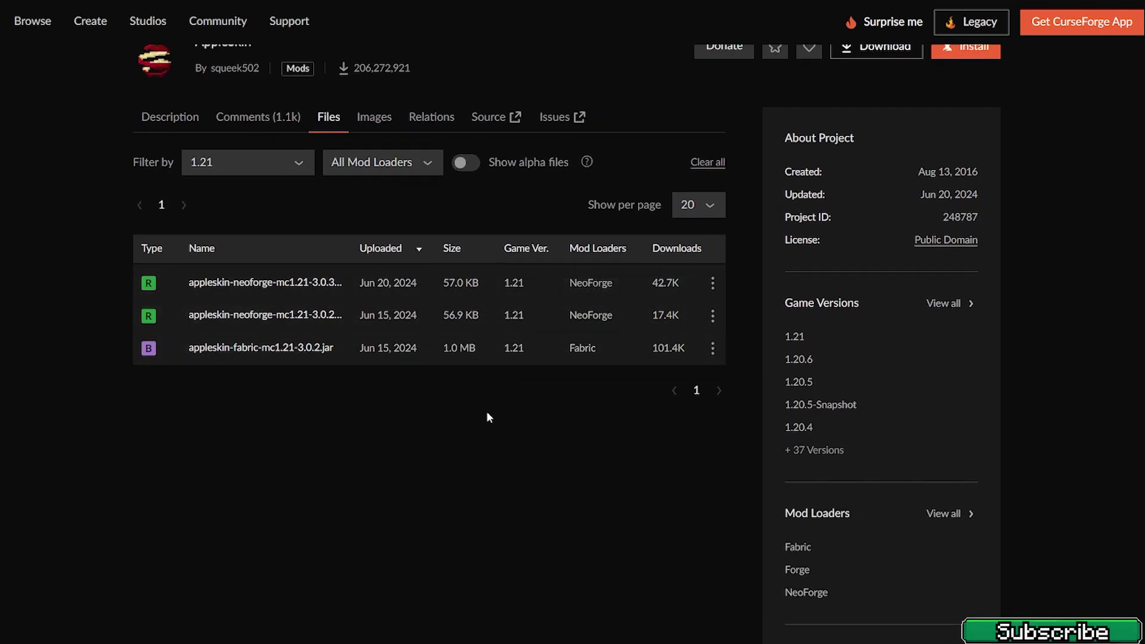
scroll(499, 391, "up", 1)
scroll(499, 392, "up", 2)
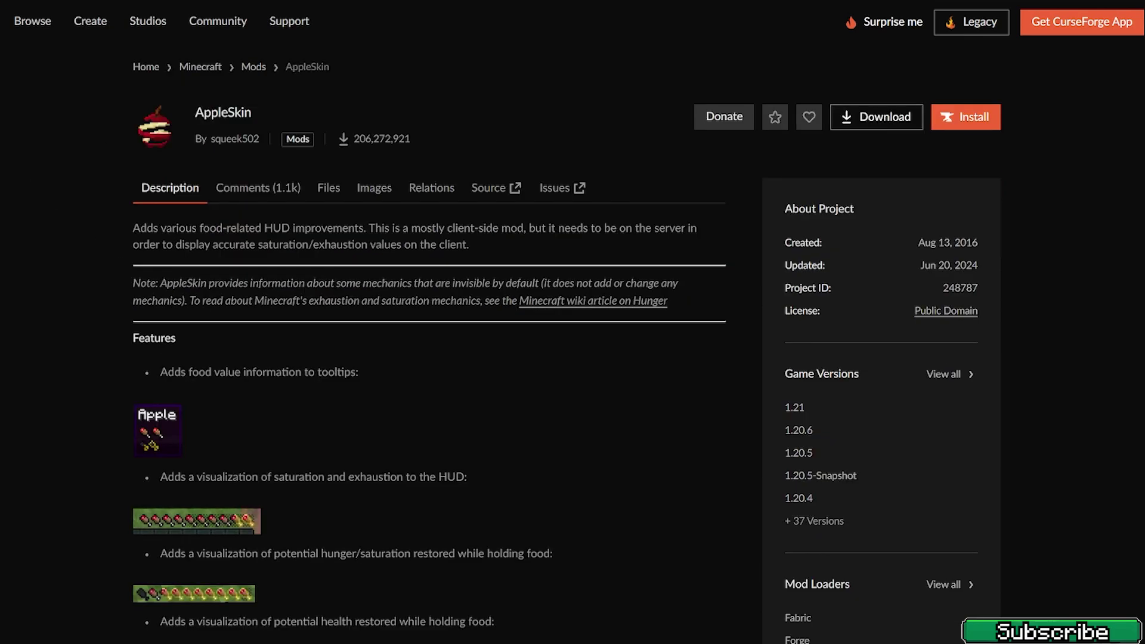
Step: Return to the Forge mod list and open the JourneyMap project page
key("alt+Left")
scroll(99, 239, "down", 8)
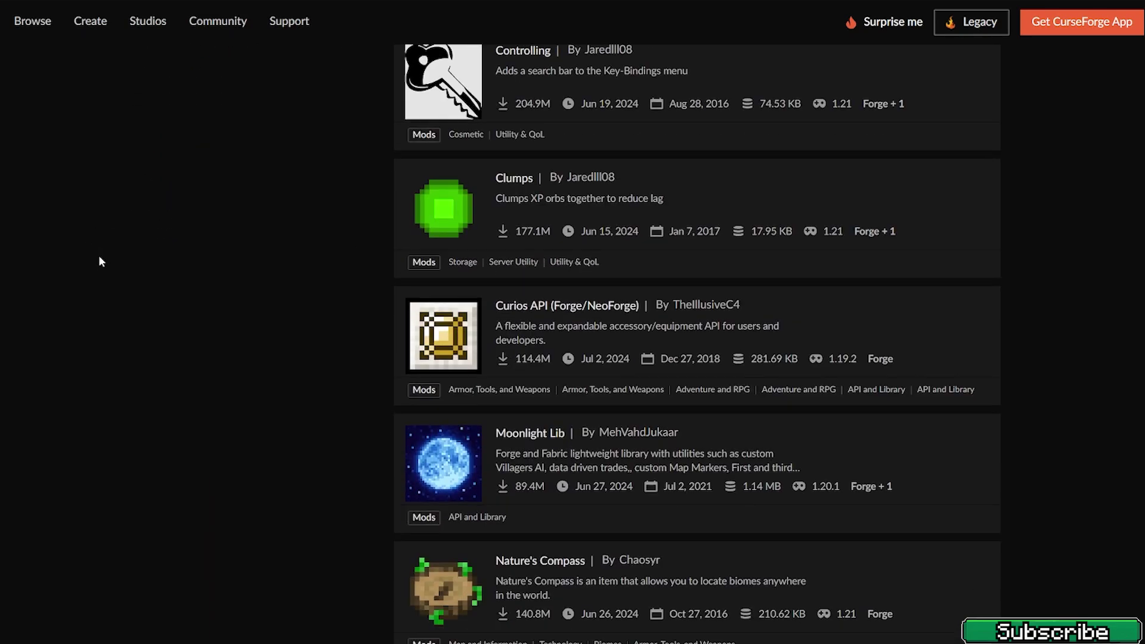
scroll(99, 256, "down", 10)
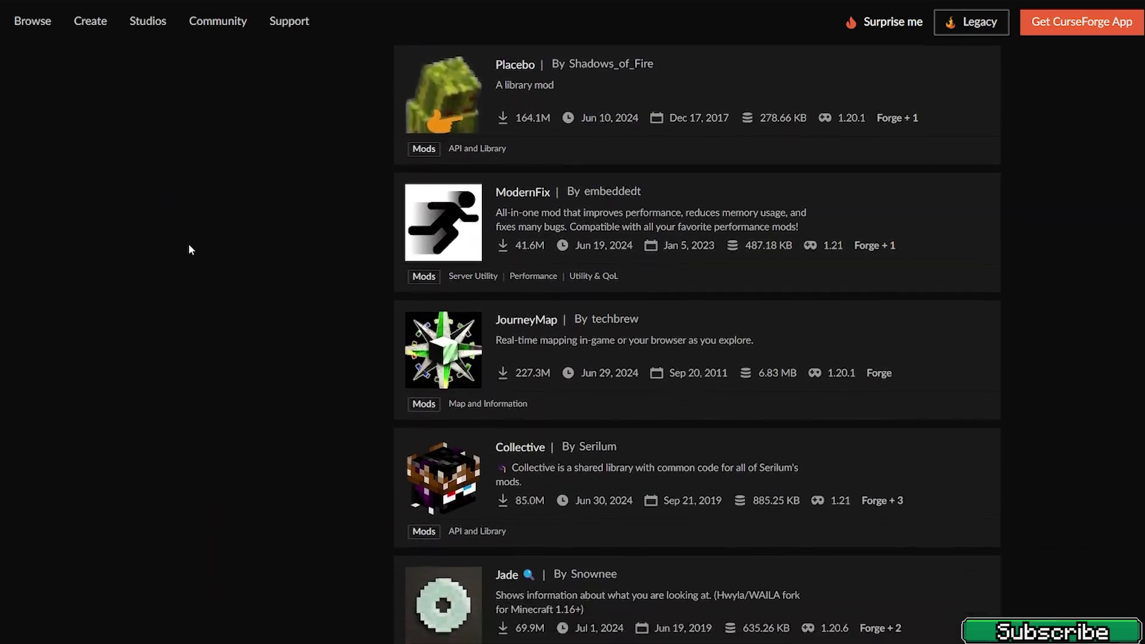
left_click(757, 387)
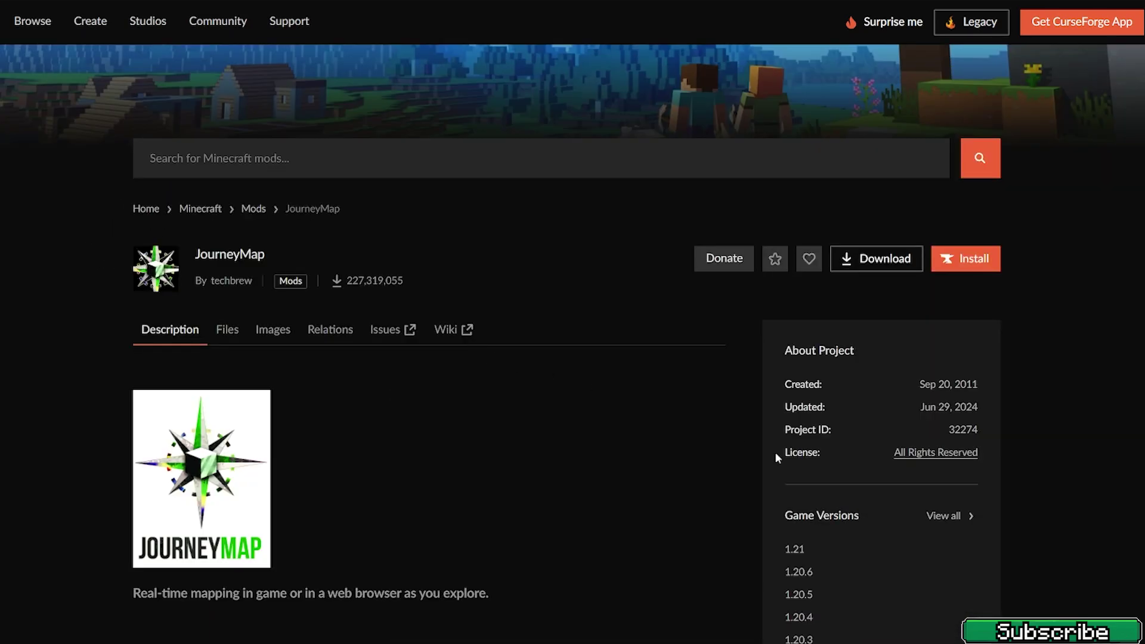
Step: List JourneyMap's files for game version 1.21 and download the 6.0.0-beta.13 file for Forge
left_click(793, 551)
scroll(208, 388, "down", 2)
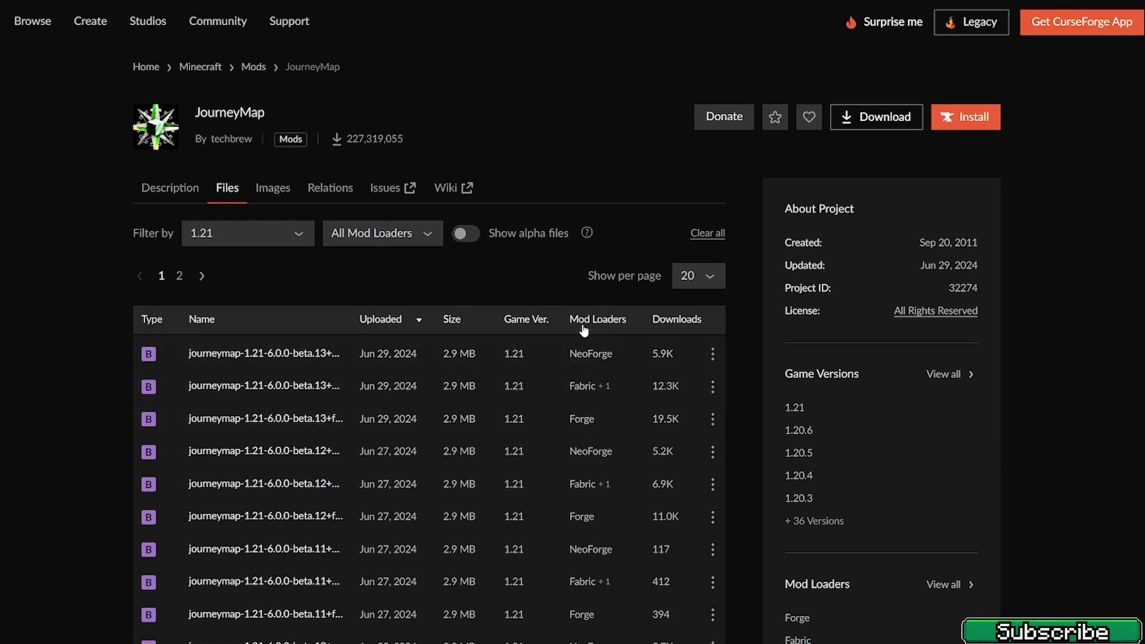
left_click(712, 419)
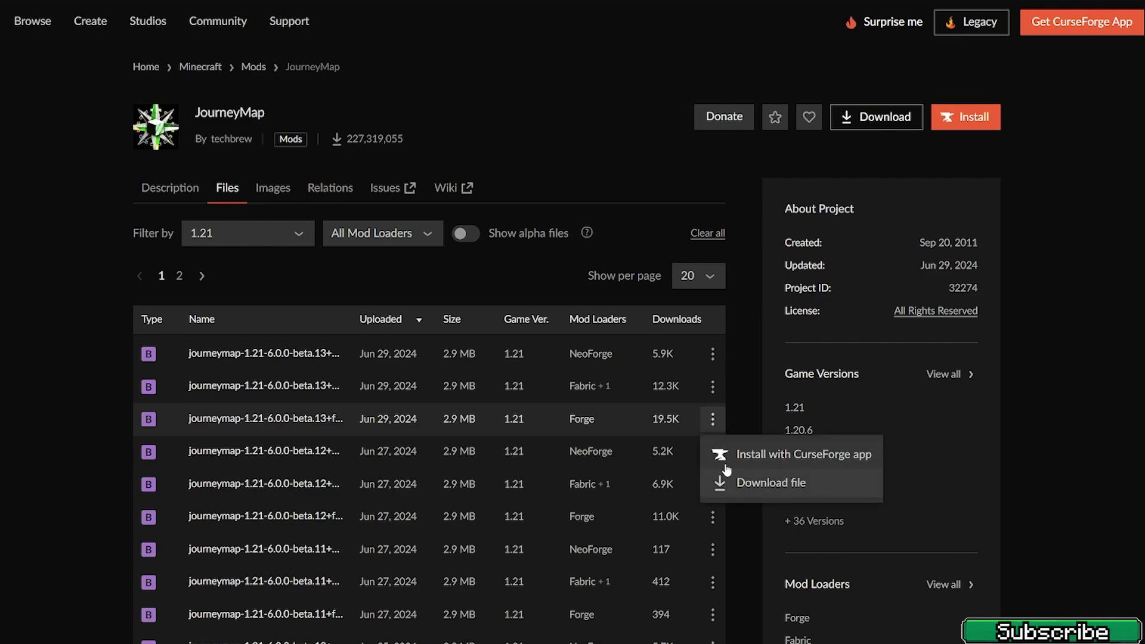
left_click(760, 480)
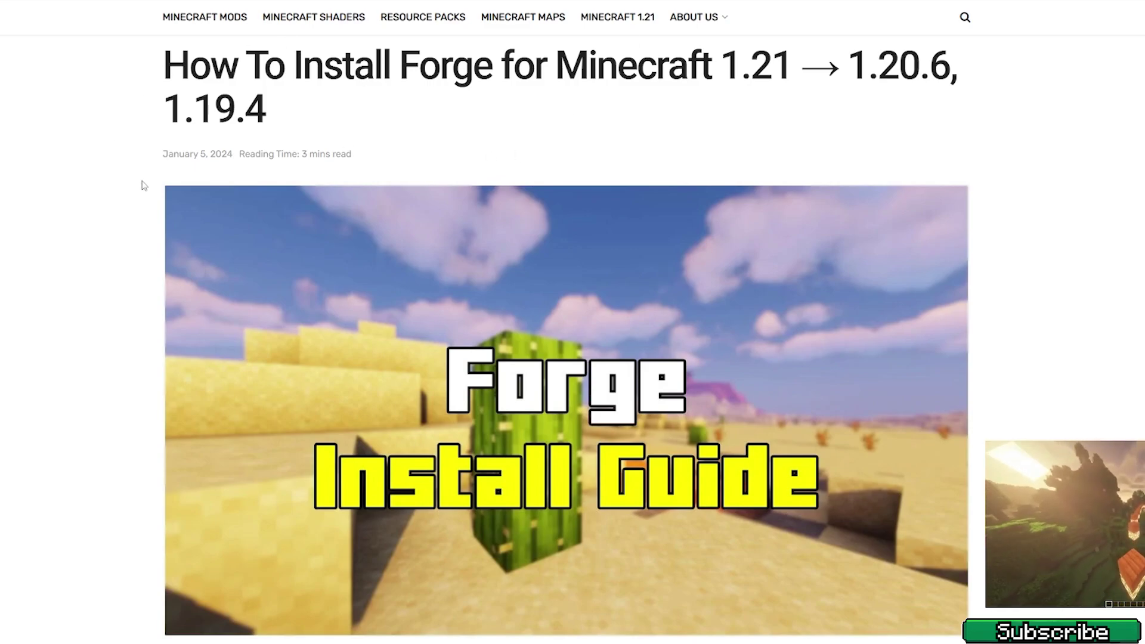
Step: Read the Forge for Minecraft 1.21 install guide down to its Downloads section
scroll(161, 190, "down", 20)
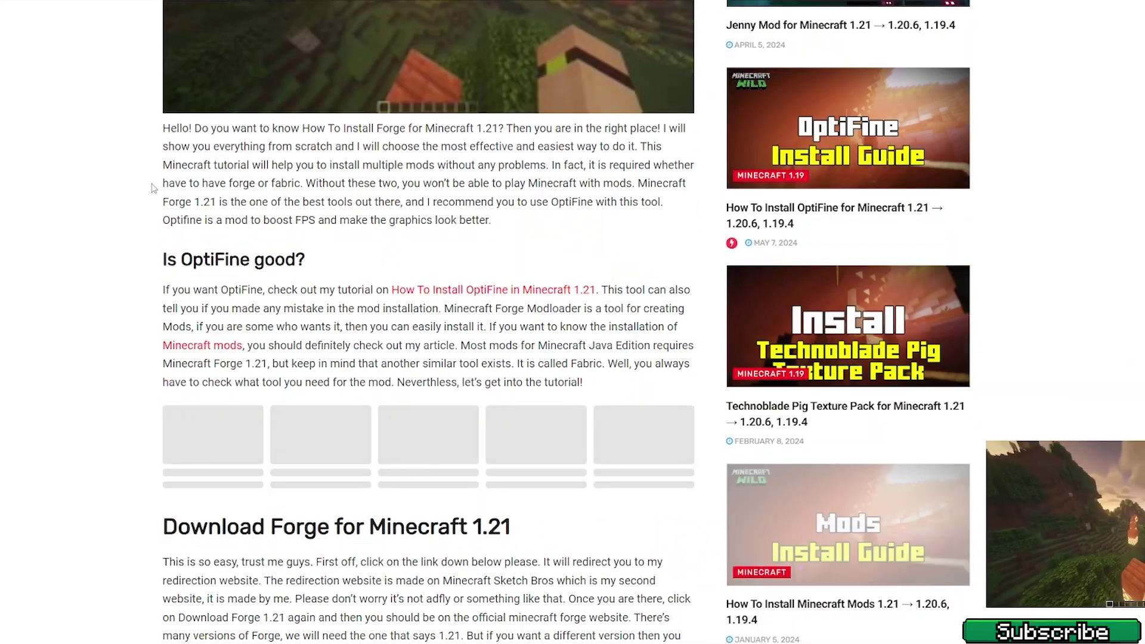
scroll(156, 198, "up", 4)
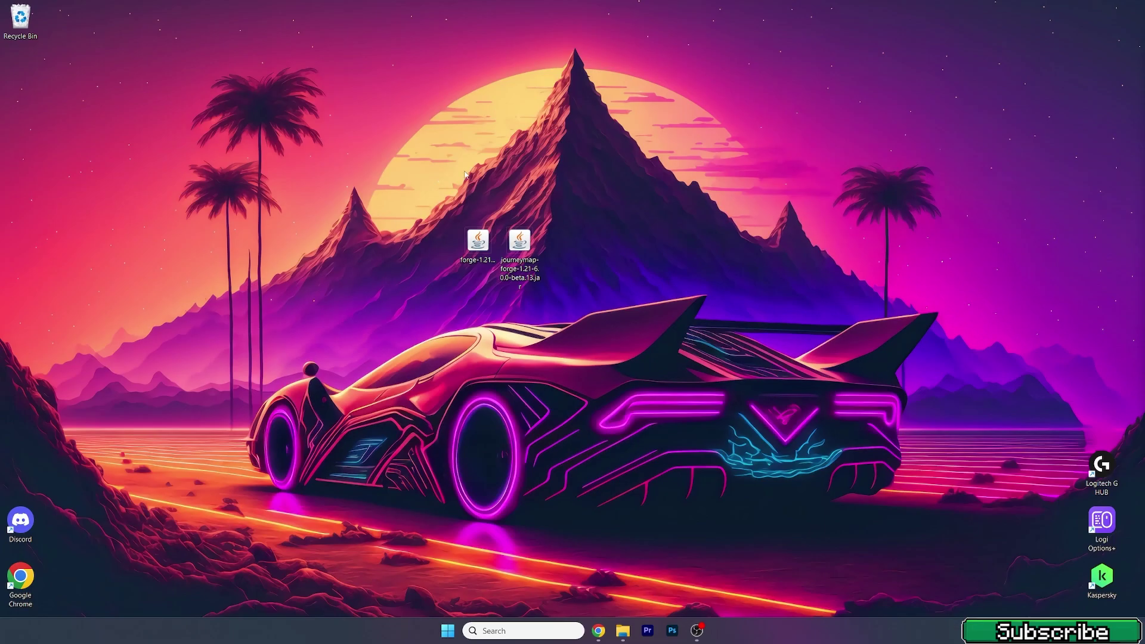
Step: Search Windows for %appdata% and open the .minecraft folder inside Roaming, keeping the desktop's downloaded files in view
left_click_drag(434, 174, 567, 284)
left_click(524, 630)
type("%appdata%")
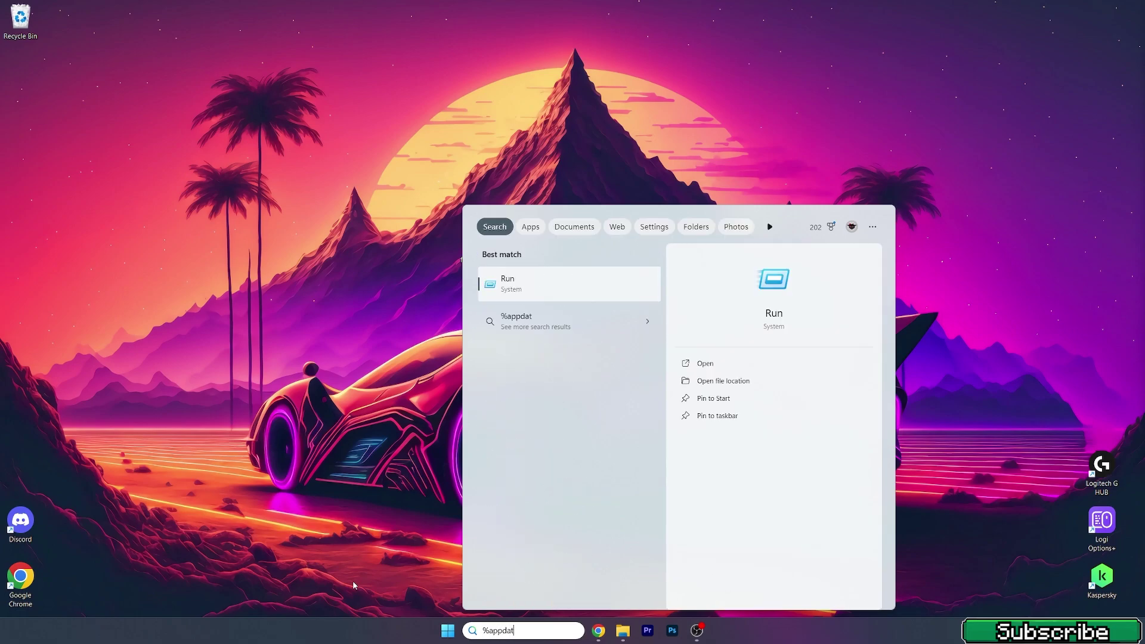
key("Return")
left_click_drag(537, 90, 897, 162)
double_click(704, 291)
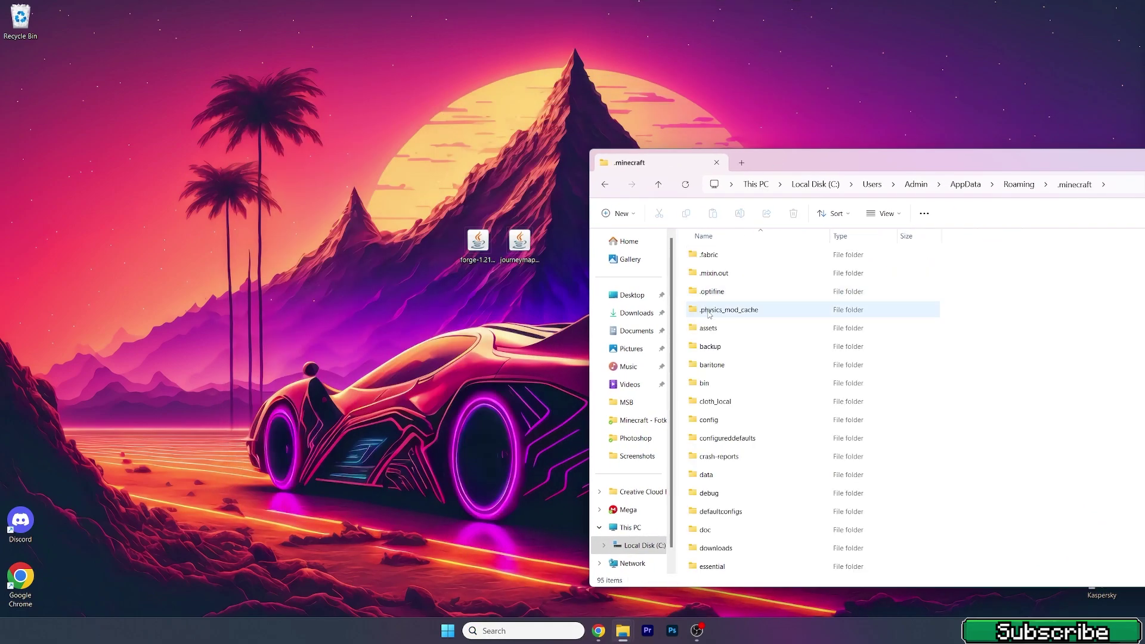
Step: Open the mods folder in .minecraft, delete its existing contents and move the JourneyMap file from the desktop into it
double_click(710, 272)
left_click_drag(737, 308, 709, 241)
key("Delete")
left_click_drag(518, 244, 742, 291)
Step: Go back to the .minecraft folder and open its versions folder
left_click(605, 185)
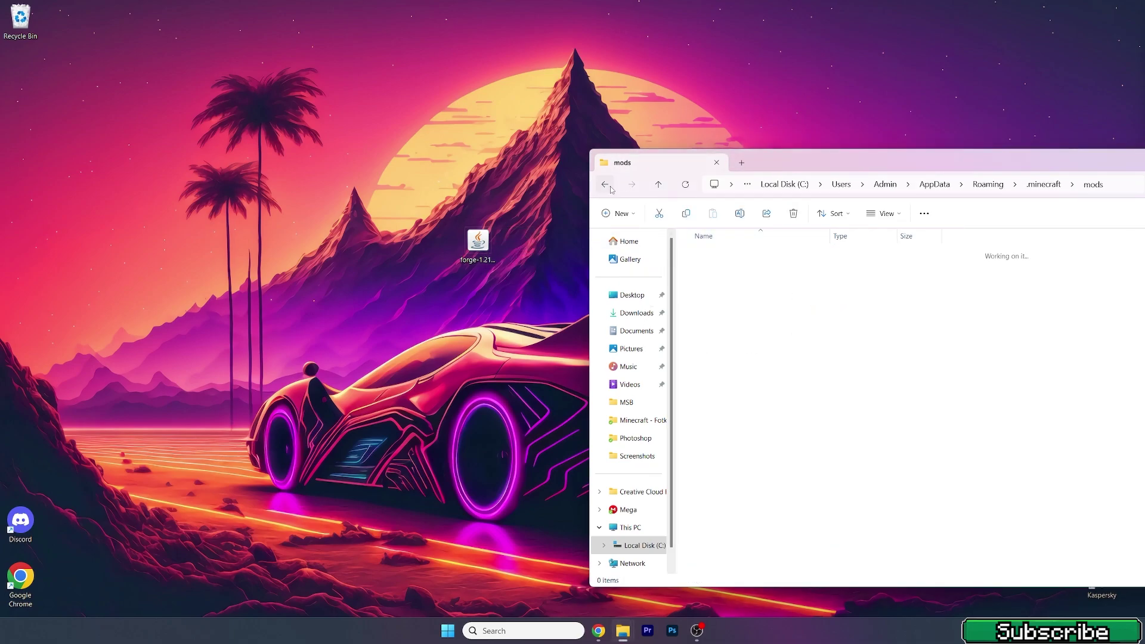
scroll(735, 512, "down", 2)
scroll(735, 512, "down", 2)
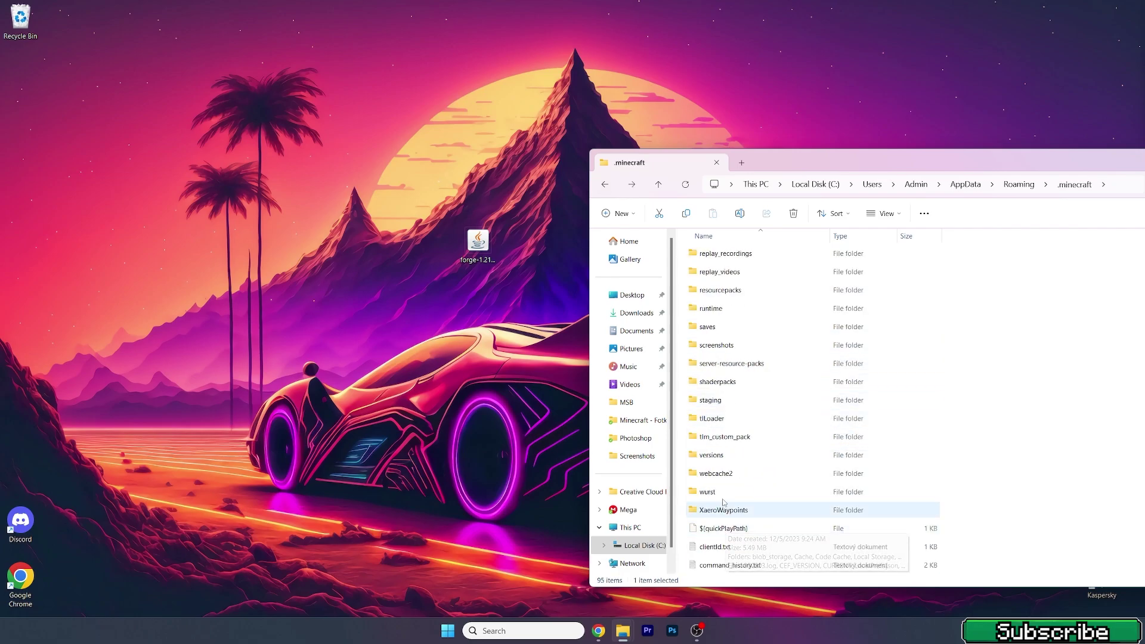
double_click(713, 455)
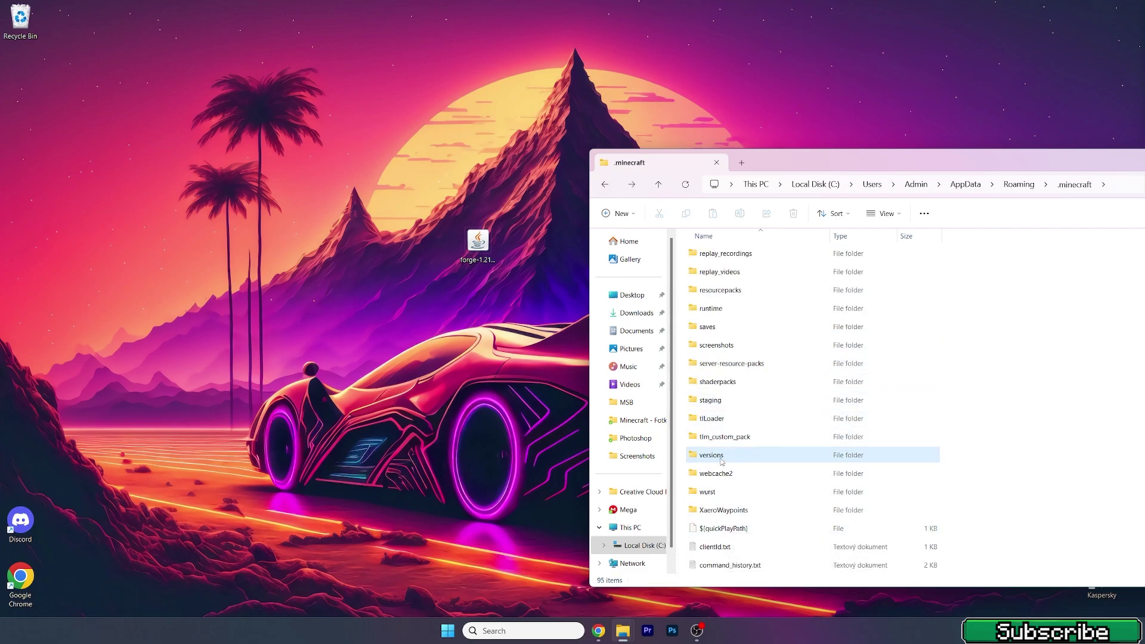
Step: Run the forge-1.21-51.0.18 installer from the desktop and install the client into the .minecraft folder
left_click(473, 249)
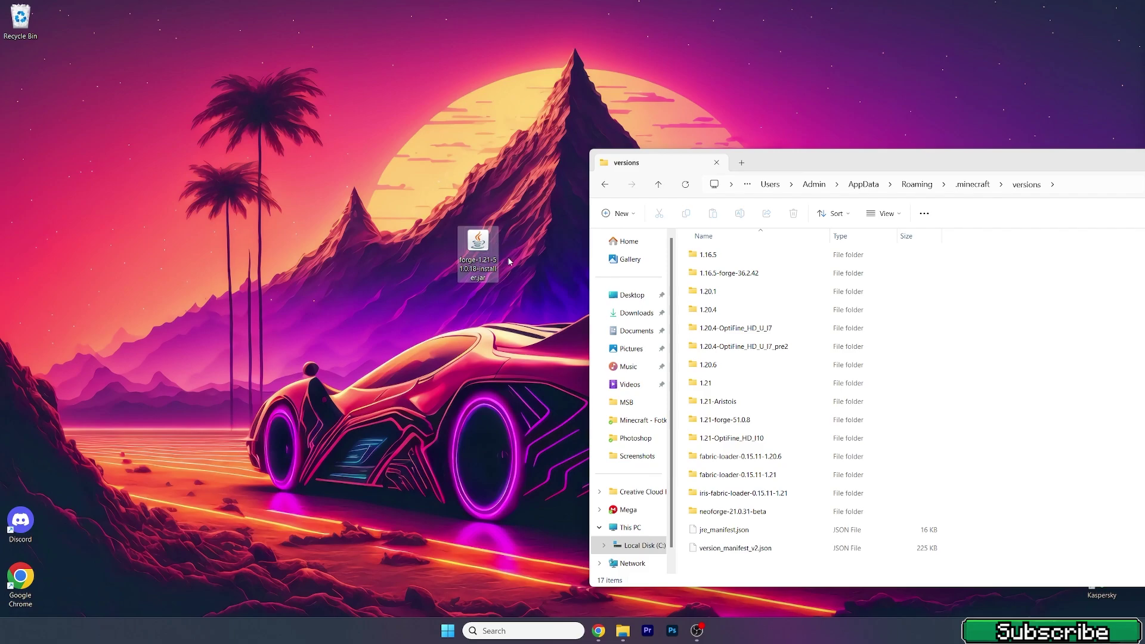
double_click(484, 258)
left_click_drag(569, 248, 478, 250)
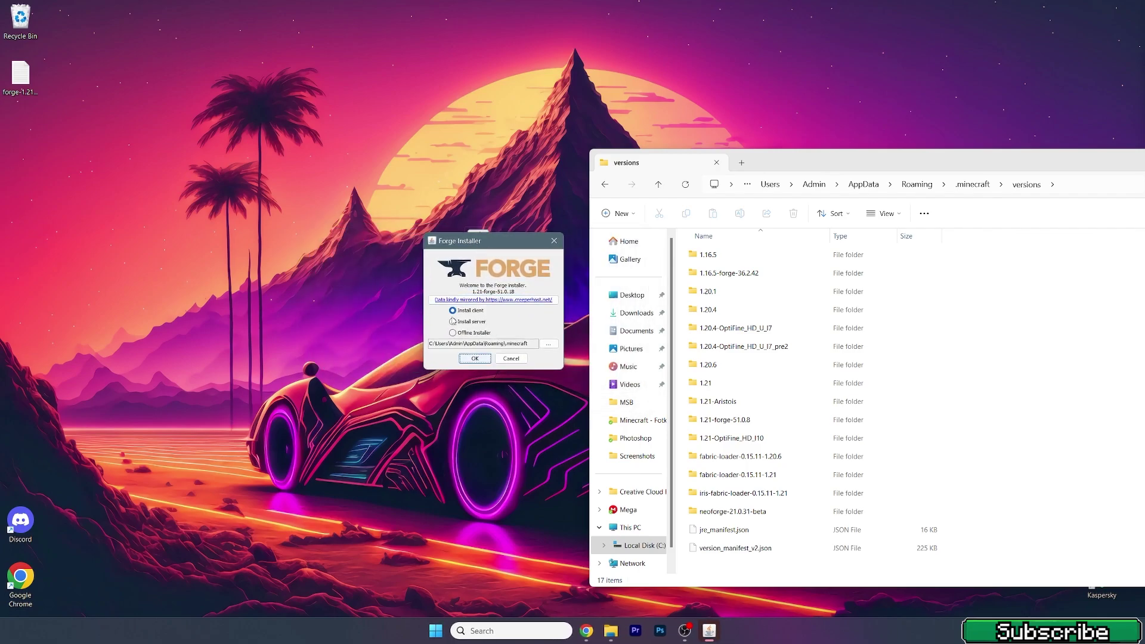
left_click(474, 357)
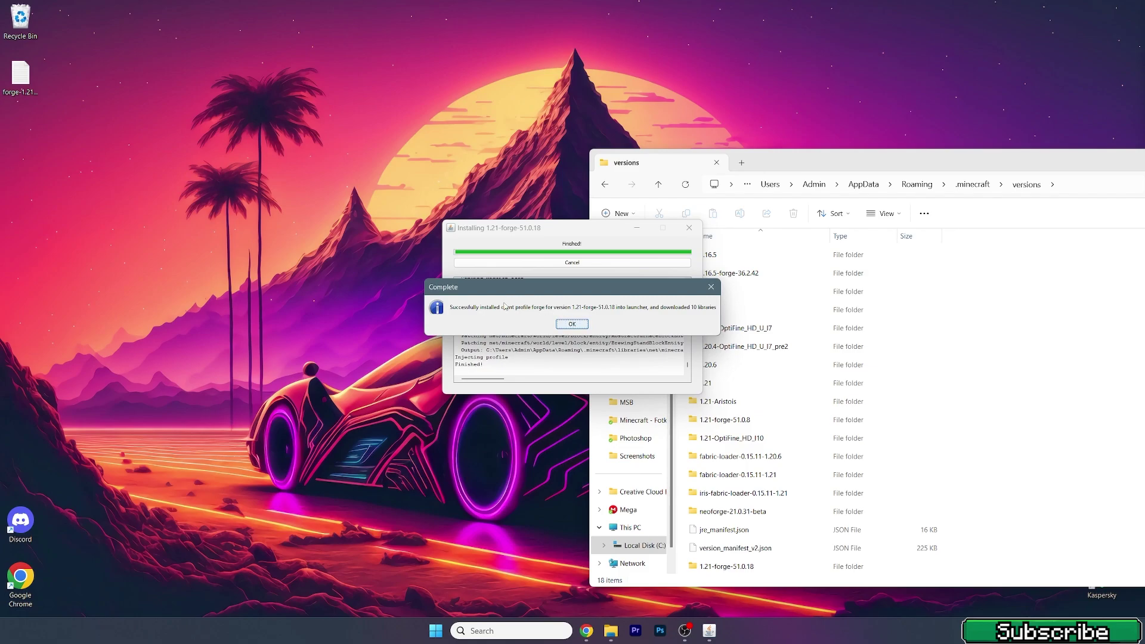
left_click(571, 325)
Step: Reposition the versions window and select the 1.21-forge-51.0.18 folder to check the Forge installation
left_click_drag(805, 163, 625, 112)
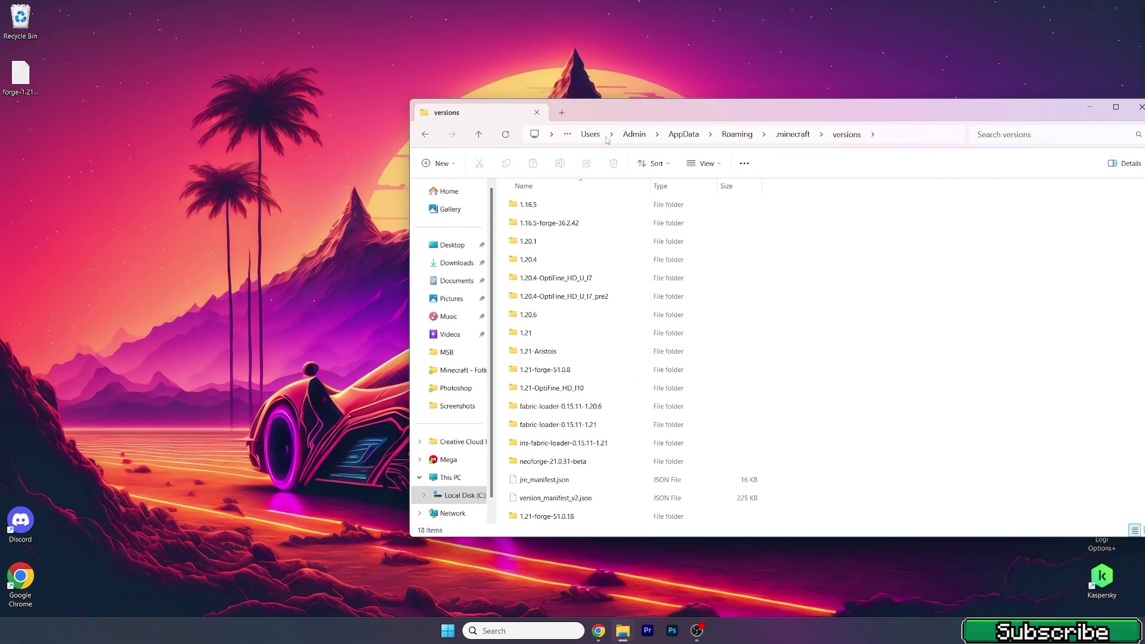
left_click(522, 518)
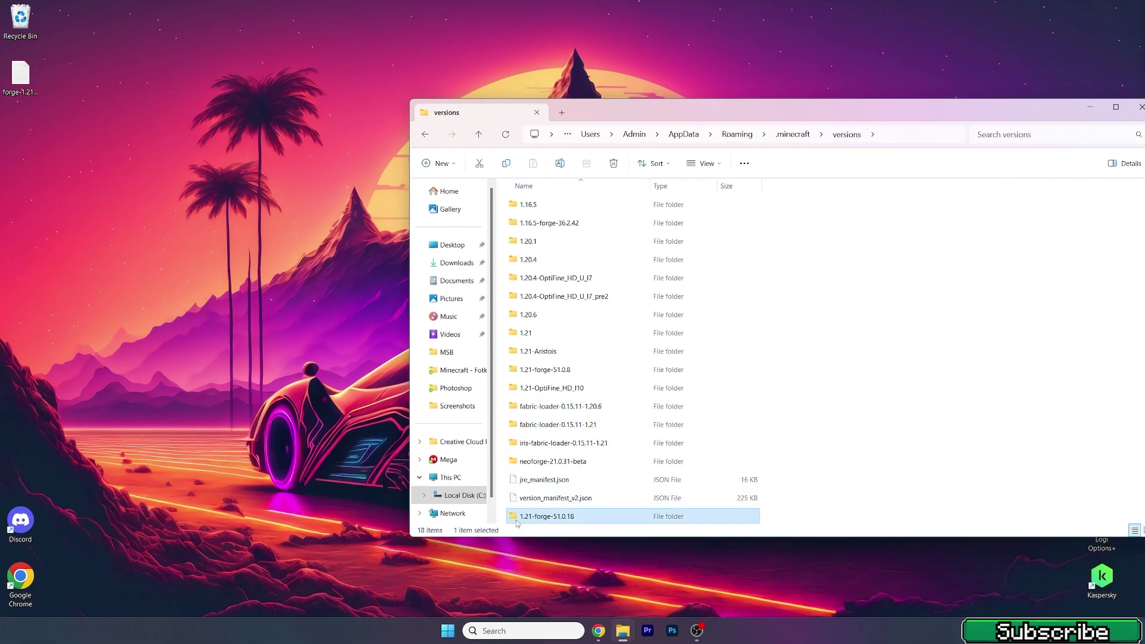
Step: Move the versions window aside and launch the Minecraft Launcher
left_click_drag(954, 110, 742, 105)
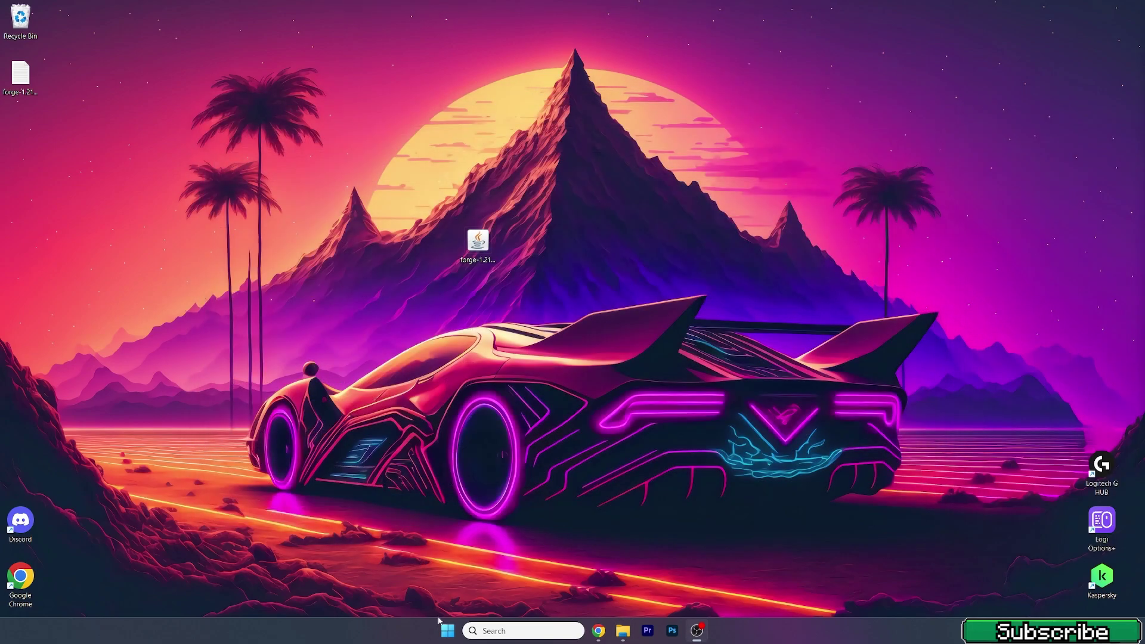
left_click(444, 627)
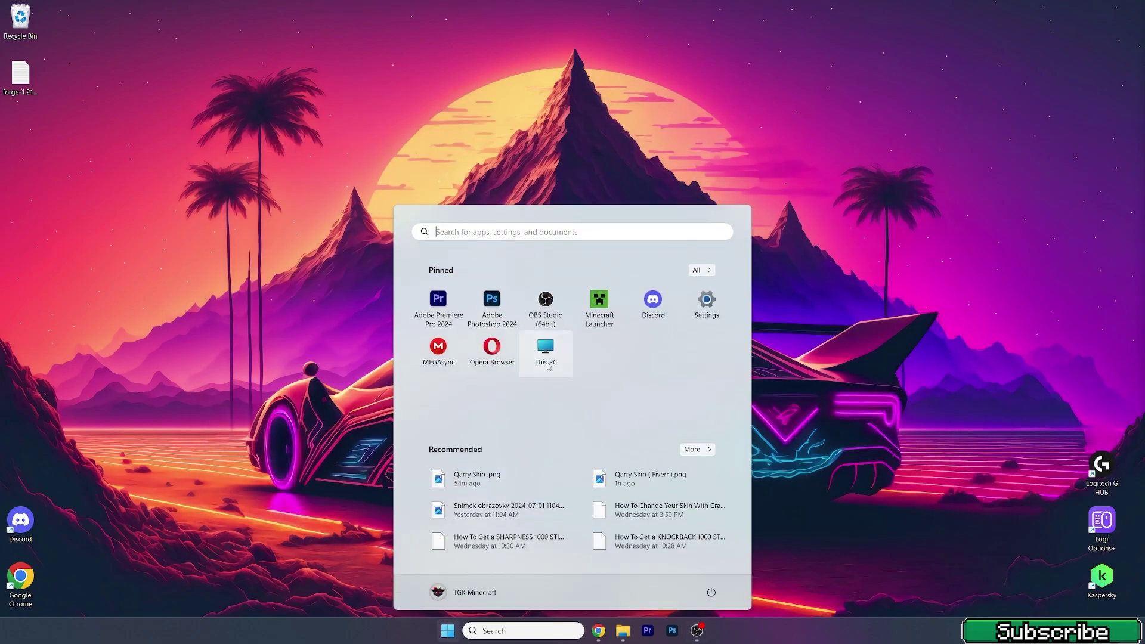
left_click(594, 319)
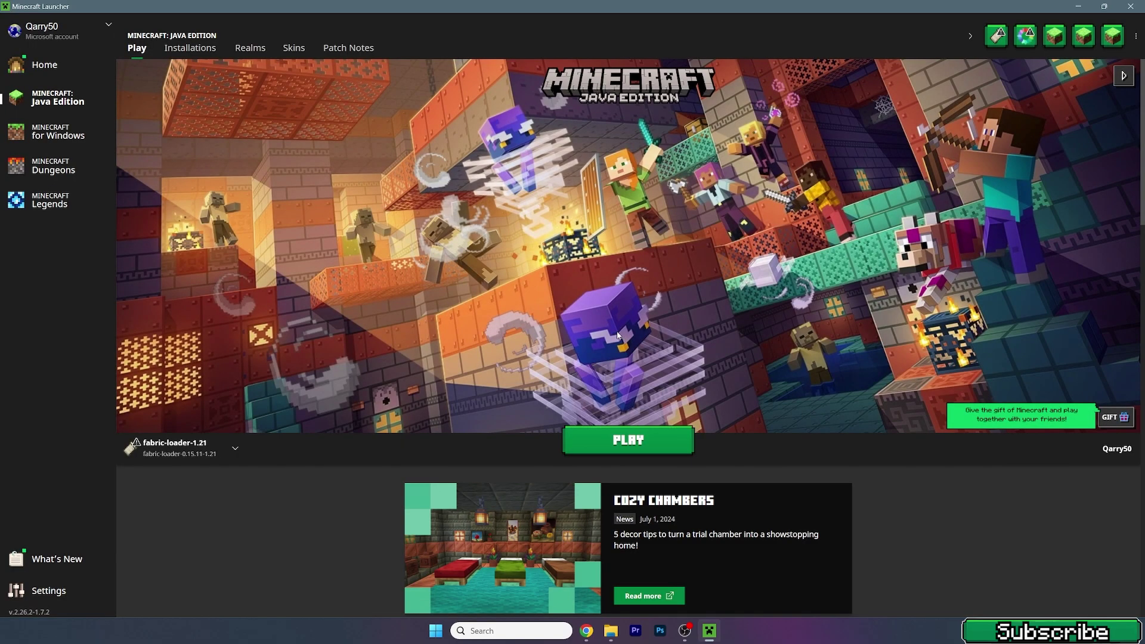
Step: Select the forge 1.21-forge-51.0.18 installation and start the game, accepting the modified-installation notice
left_click(174, 448)
left_click(173, 356)
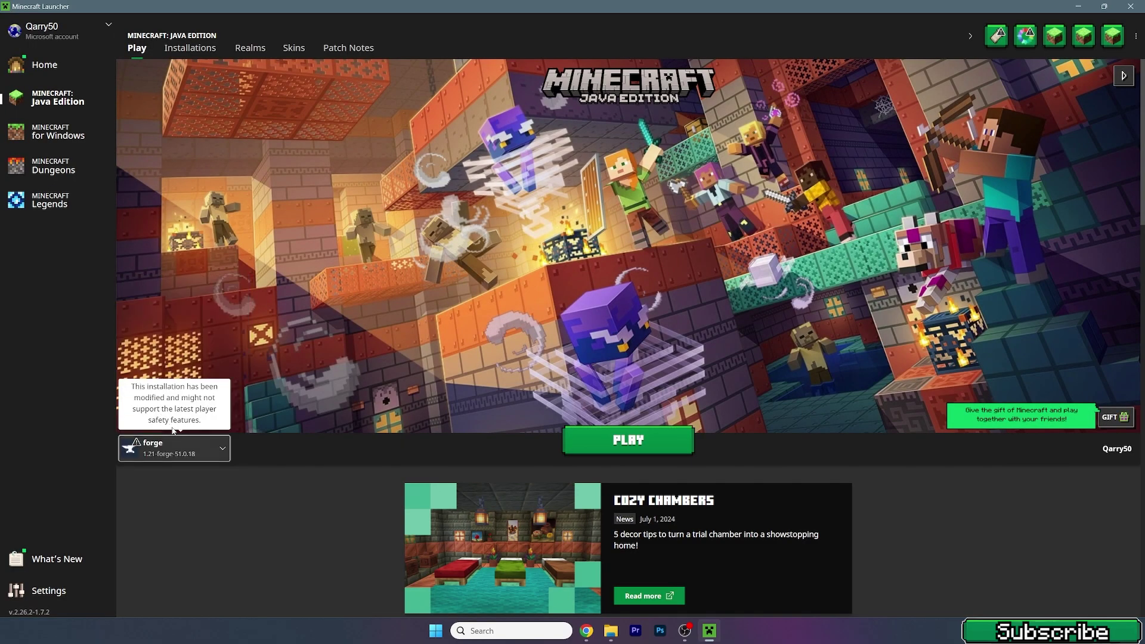
left_click(628, 440)
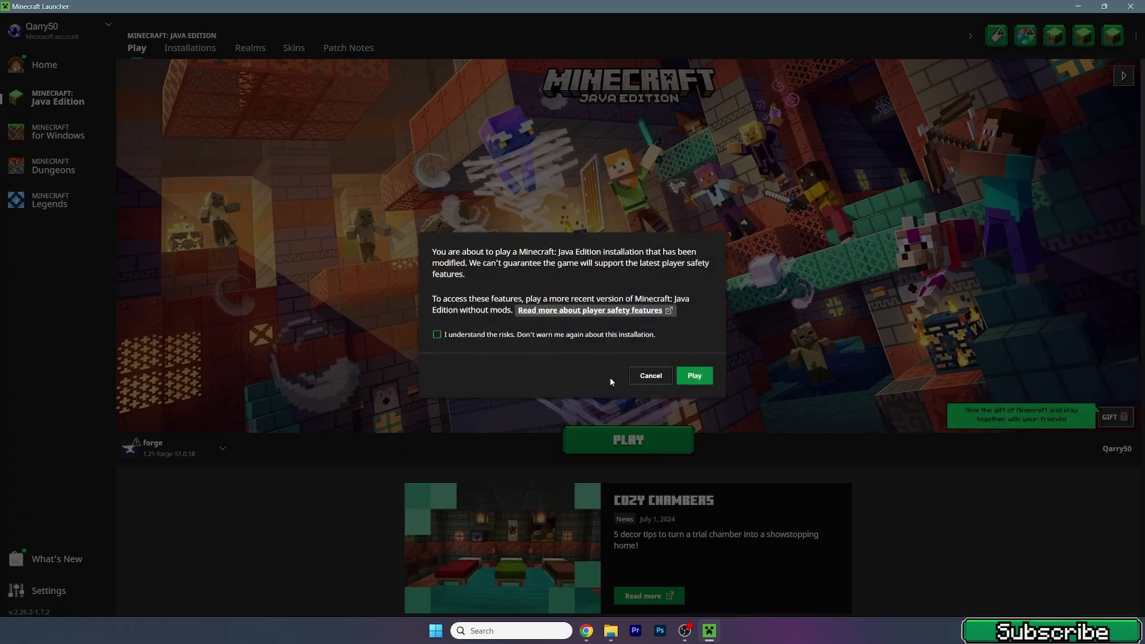
left_click(692, 375)
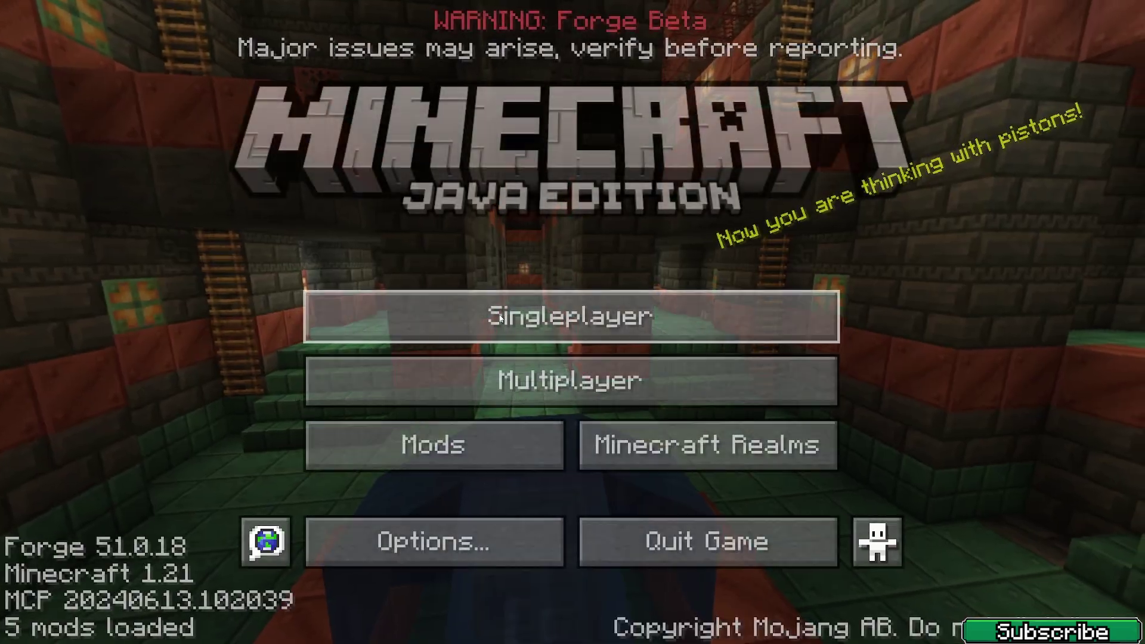
Step: Load a saved singleplayer world
left_click(499, 316)
double_click(450, 175)
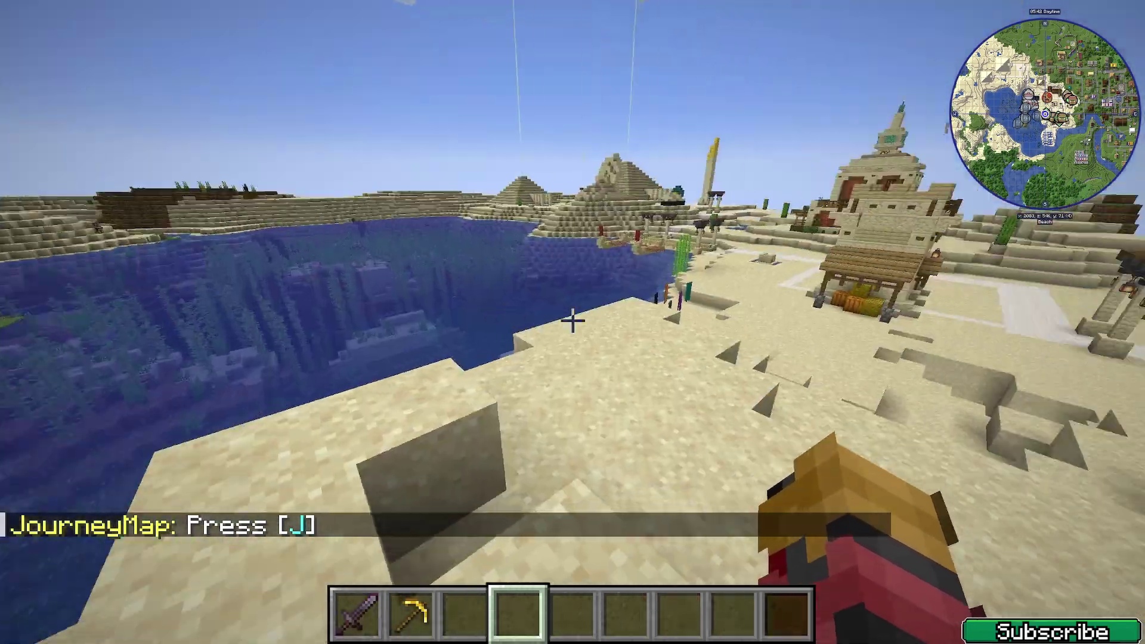
Step: Open JourneyMap's full-screen map, dismiss its About page, look over the explored terrain and return to the game
key("j")
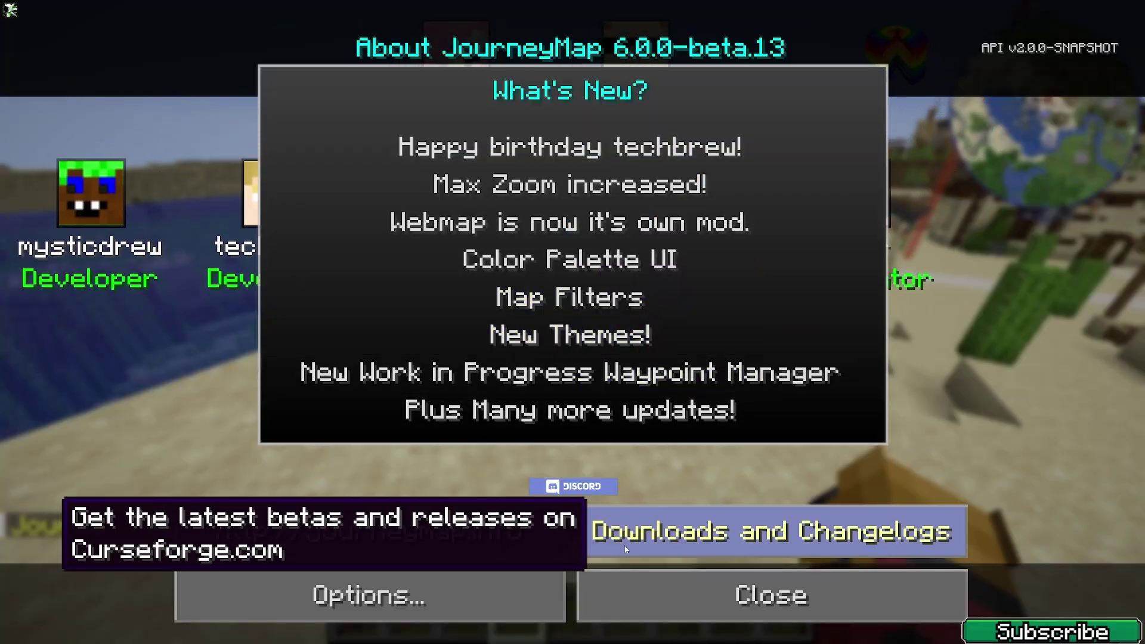
left_click(635, 582)
right_click(640, 260)
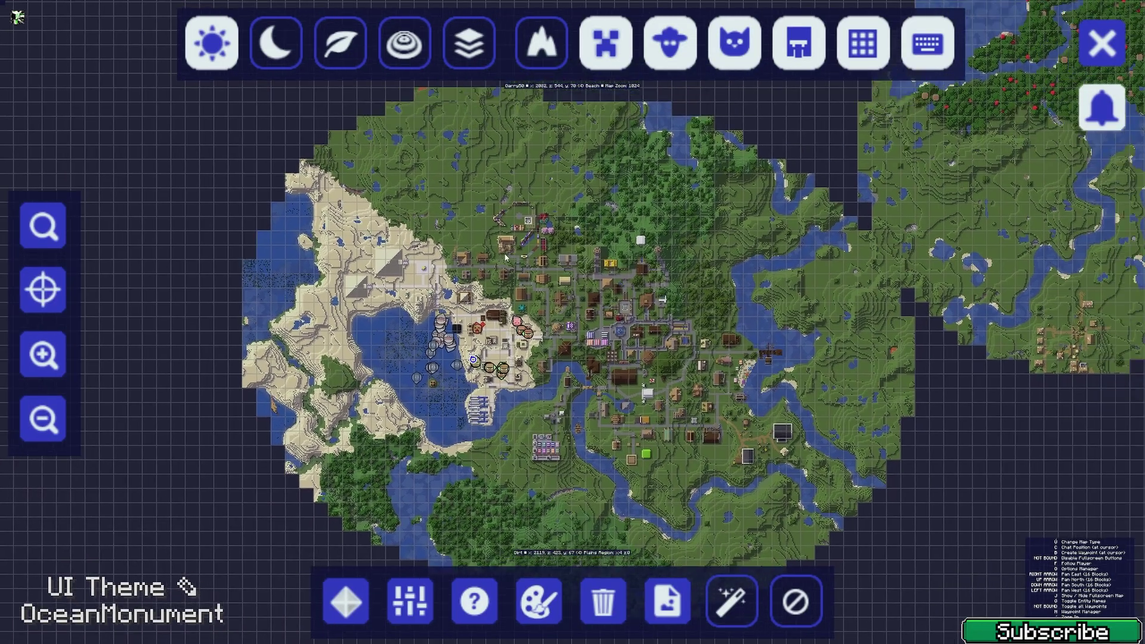
left_click_drag(501, 261, 527, 226)
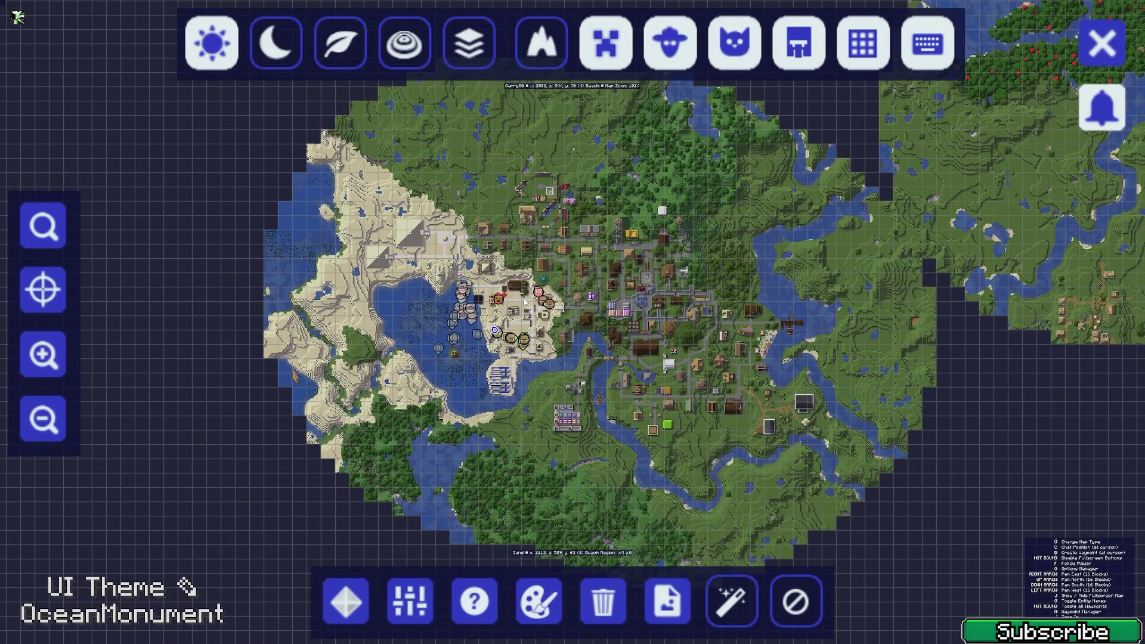
left_click(570, 320)
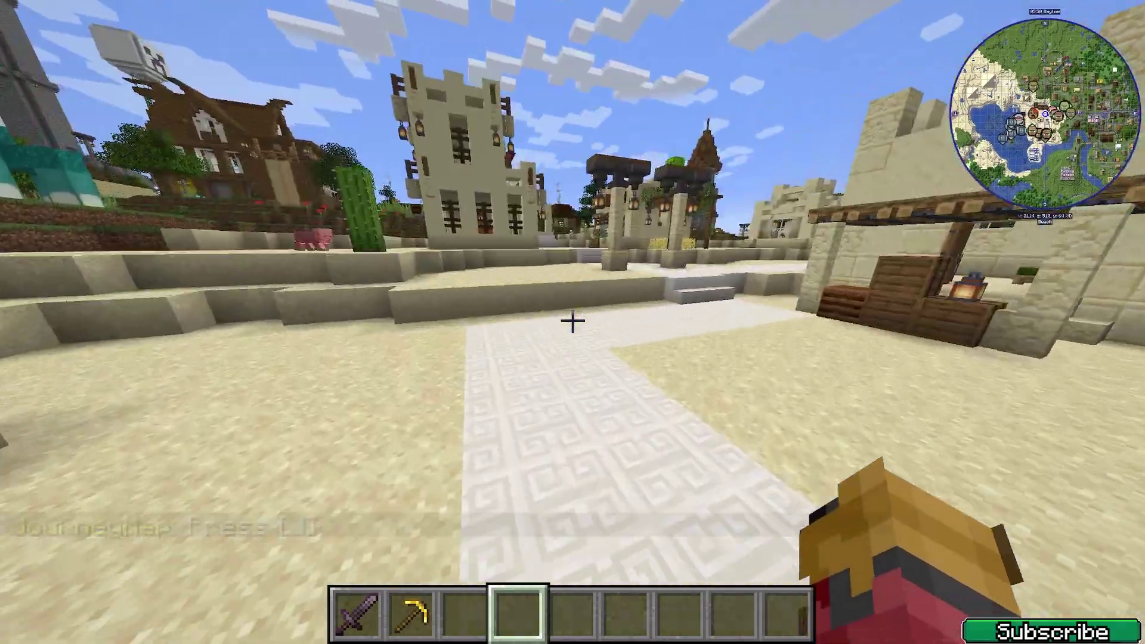
Step: Walk around the beach and desert village to check how the JourneyMap minimap tracks the surroundings
key("w")
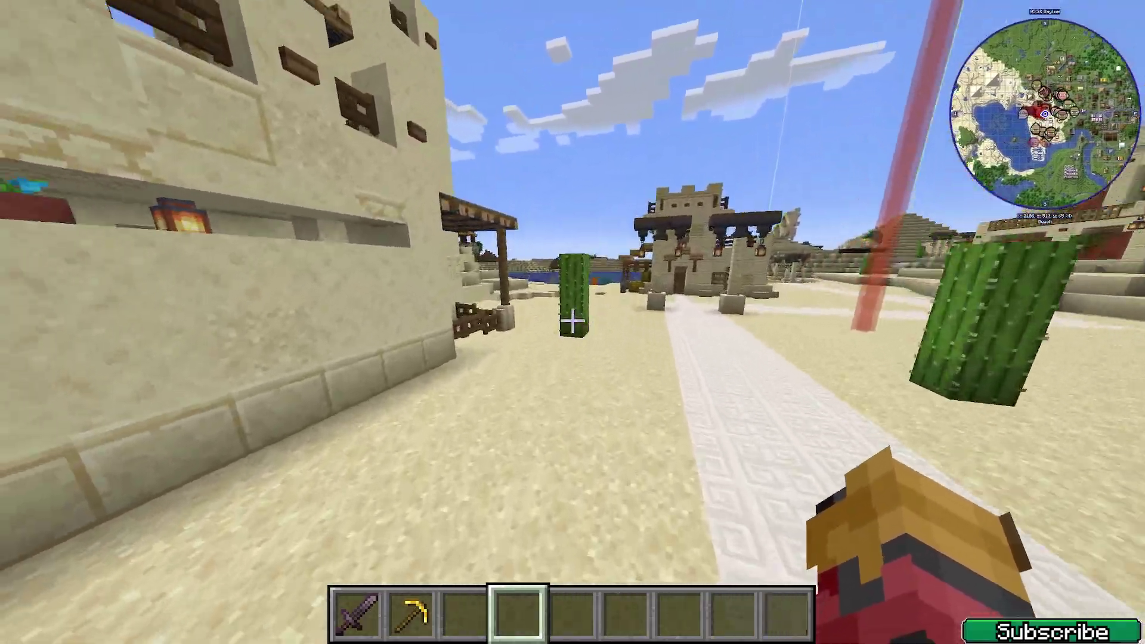
key("w")
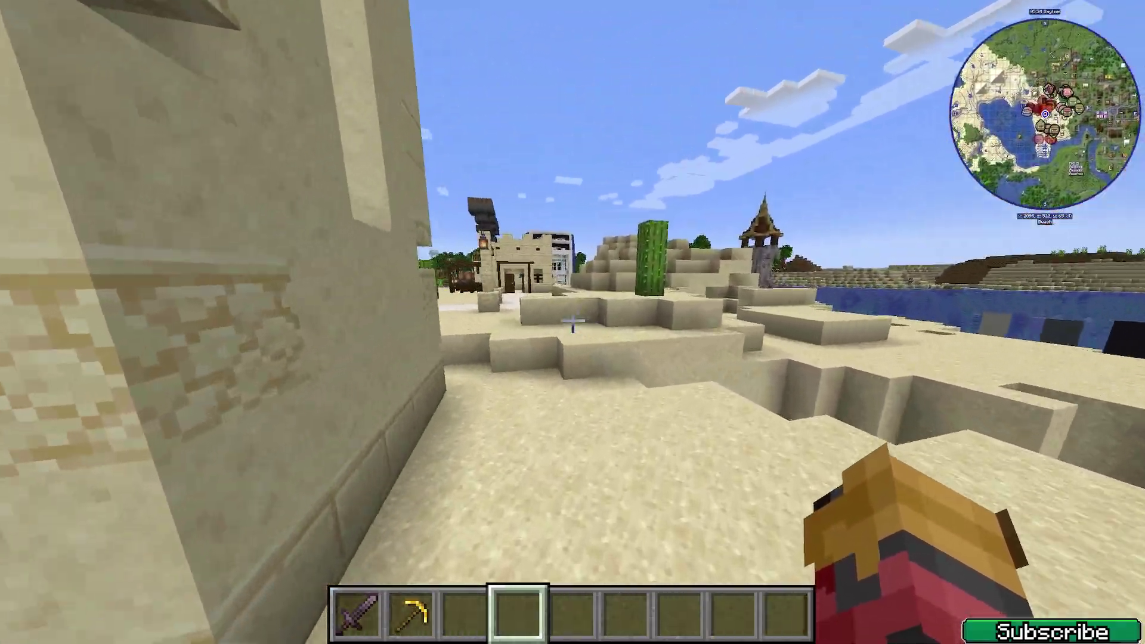
key("w")
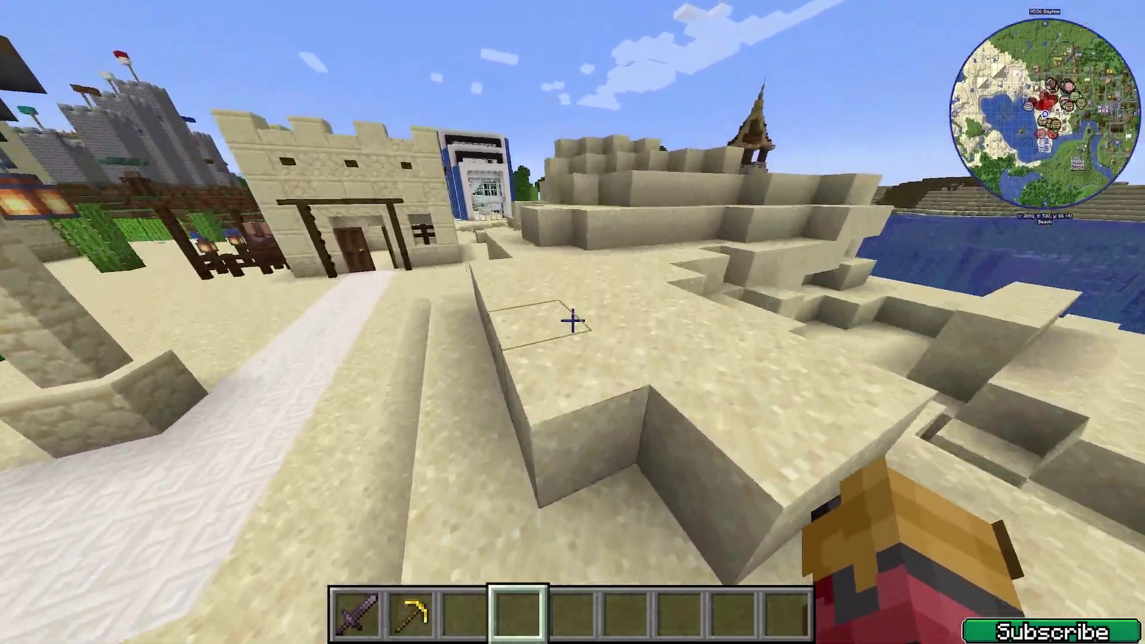
key("w")
key("space")
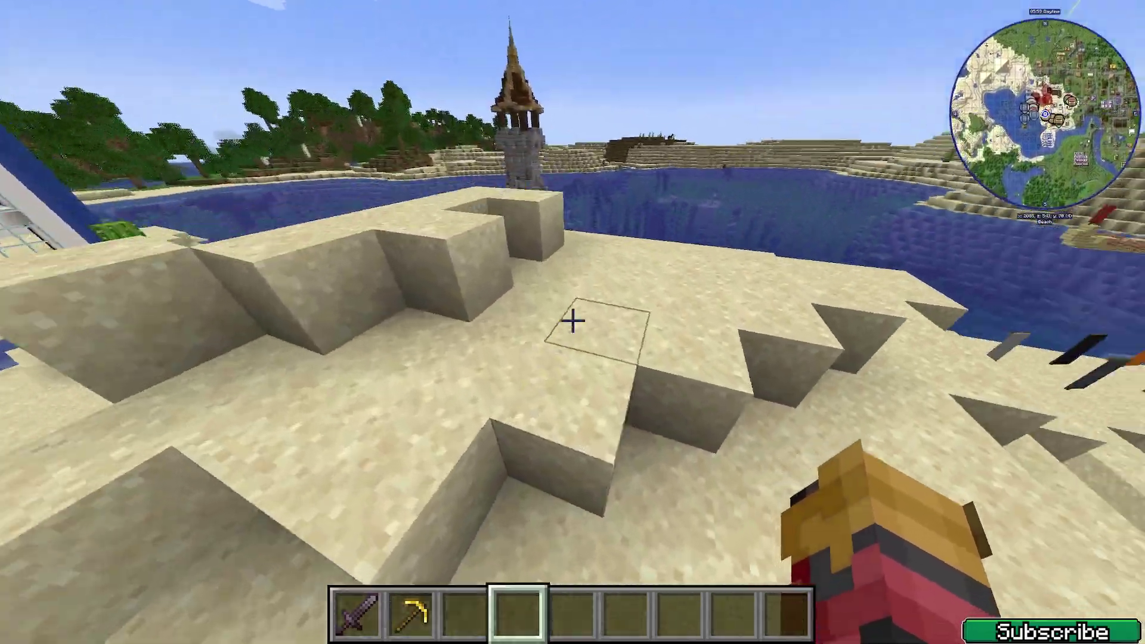
key("w")
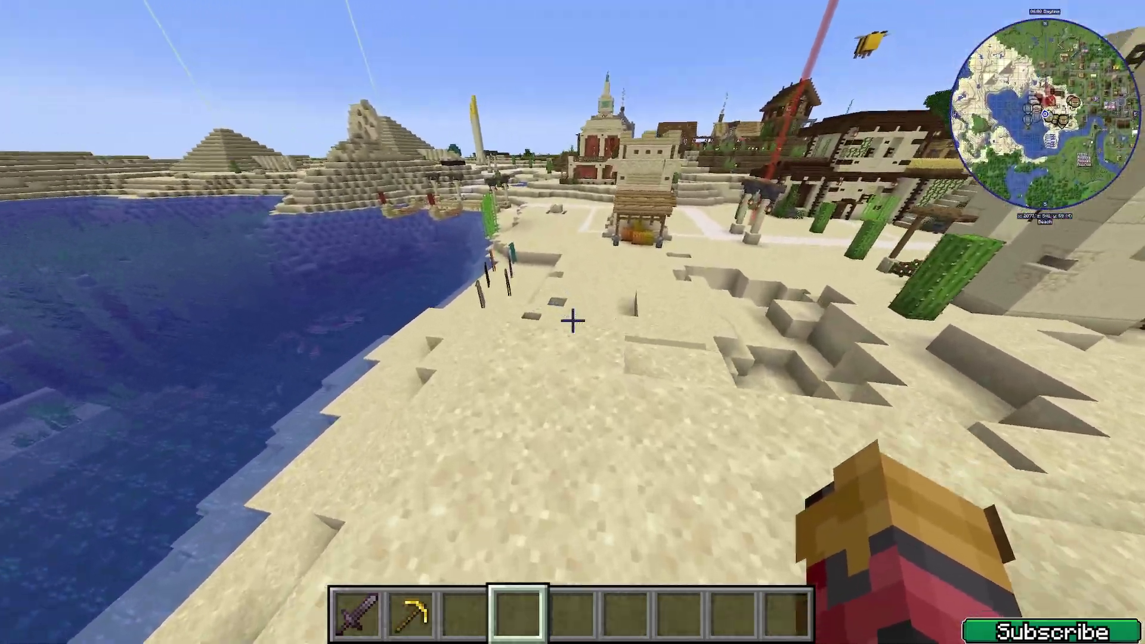
key("w")
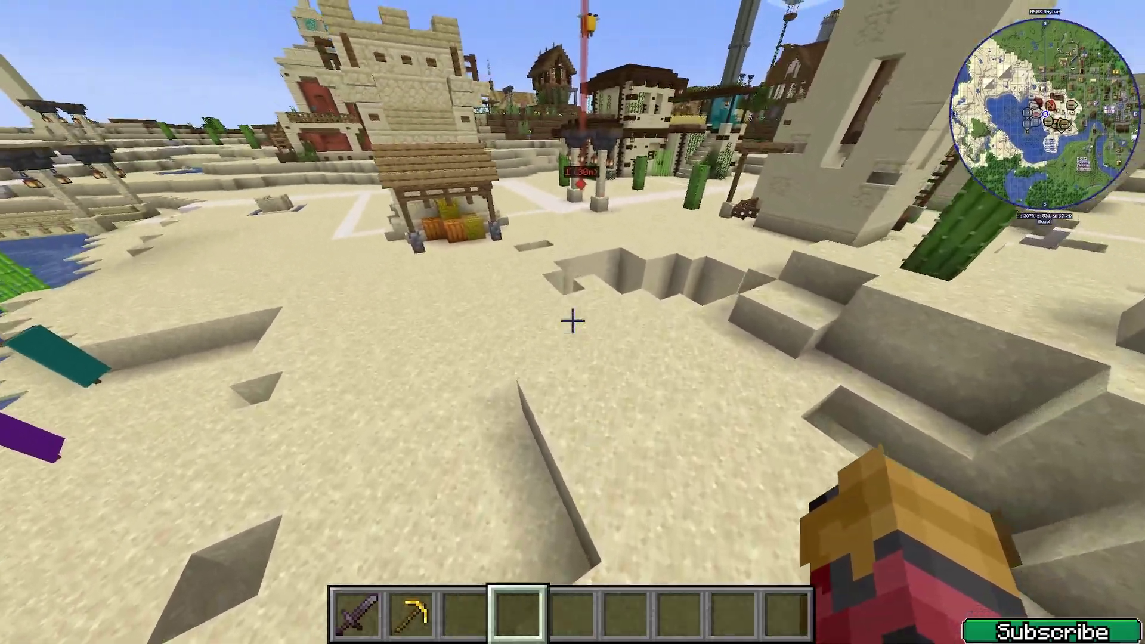
key("w")
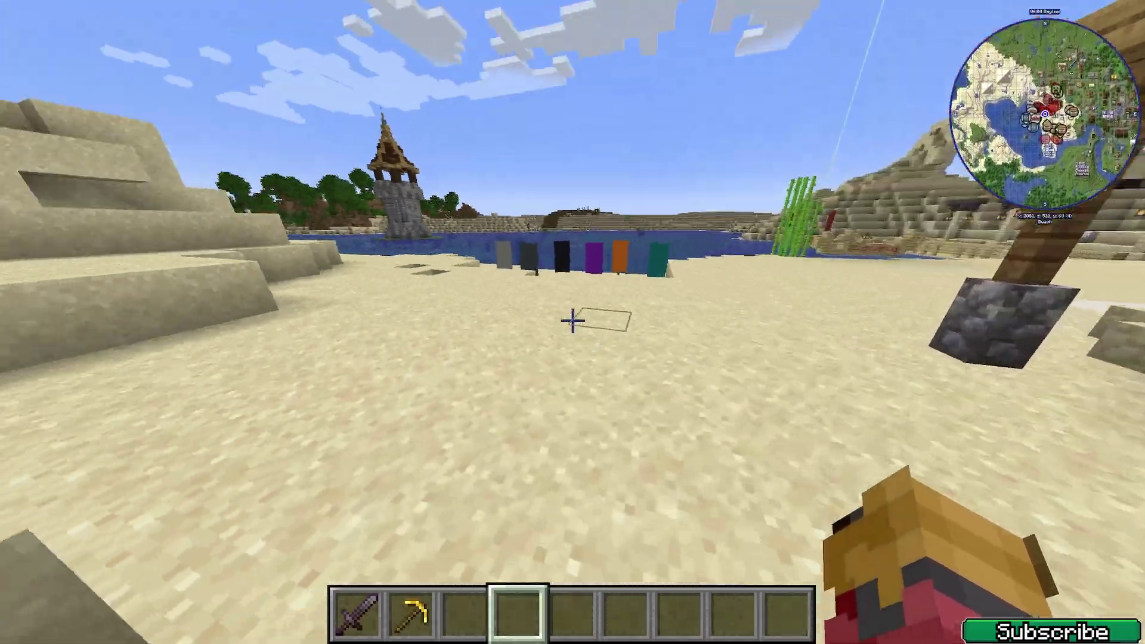
key("w")
key("space")
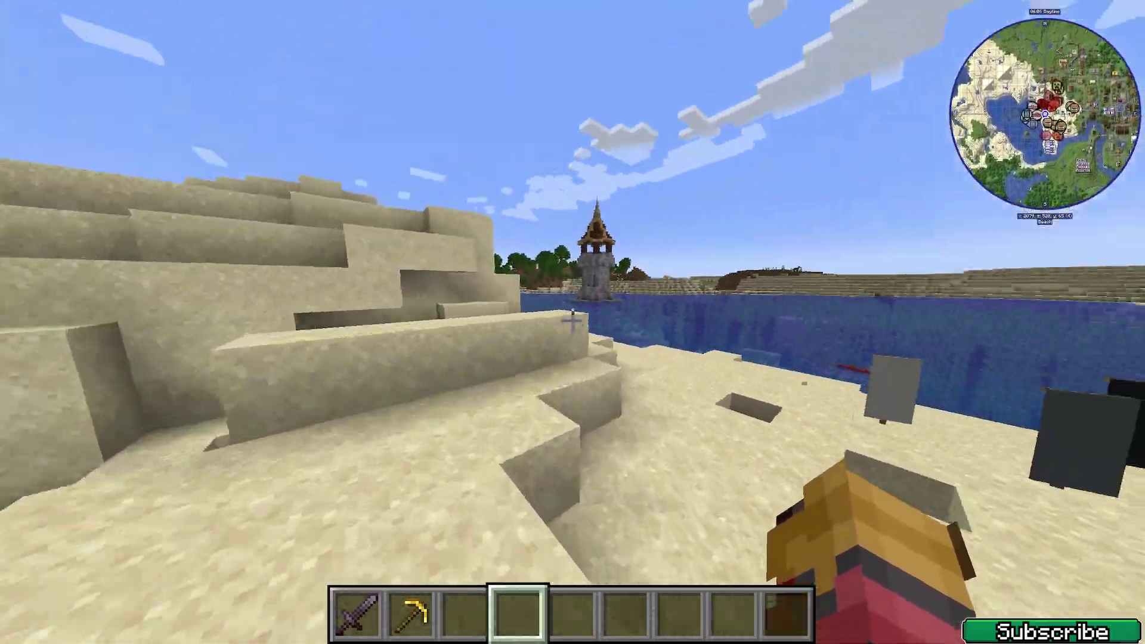
key("w")
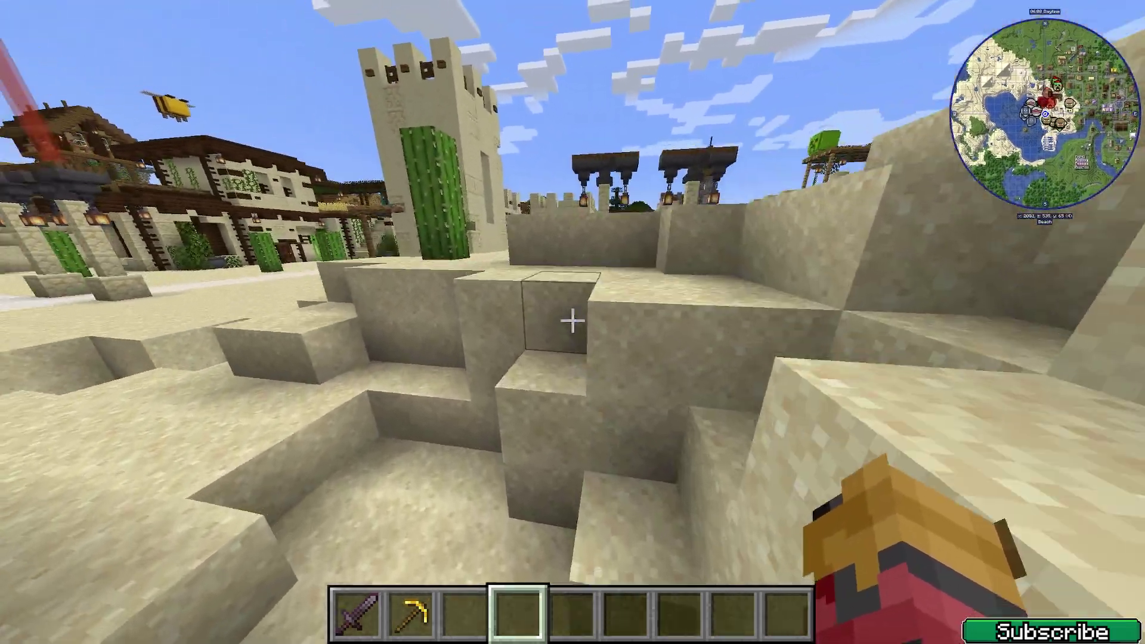